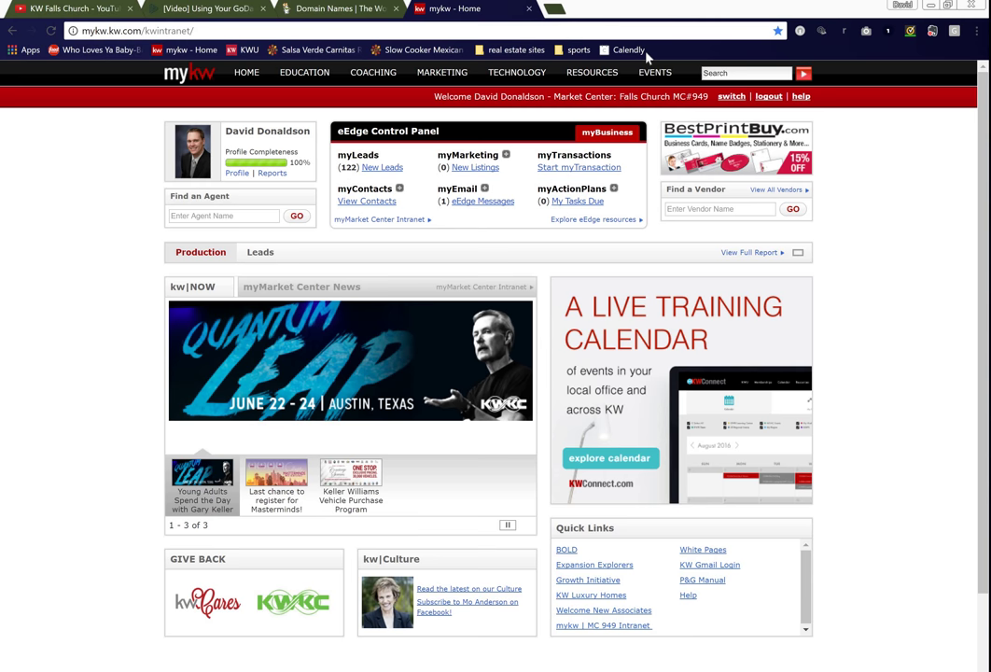
- Go to the KW Websites page through myKW's TECHNOLOGY menu
{"action": "left_click", "coordinate": [537, 76]}
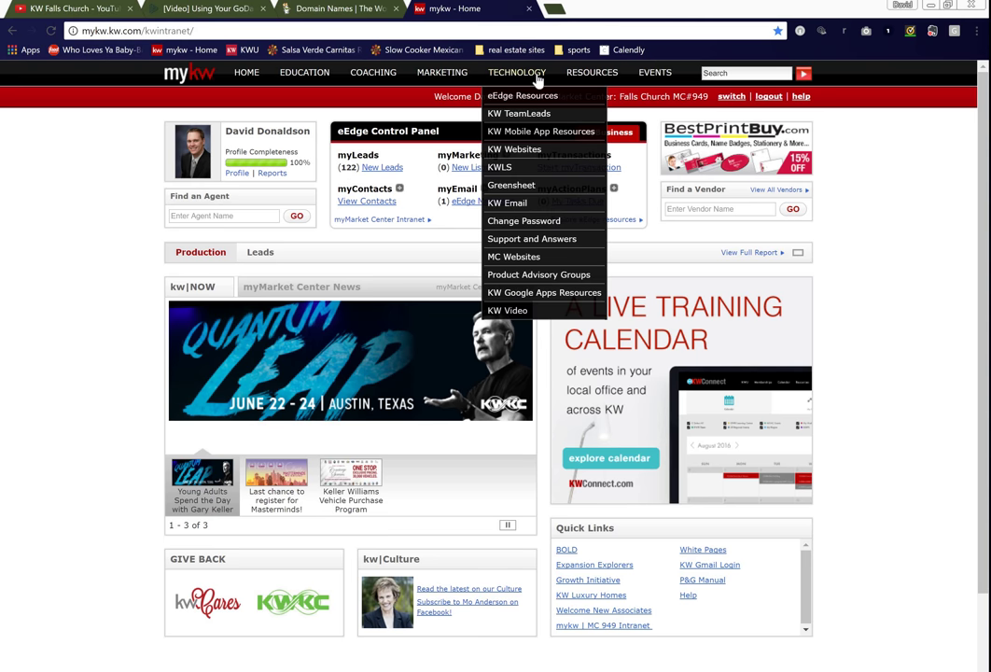
{"action": "left_click", "coordinate": [532, 152]}
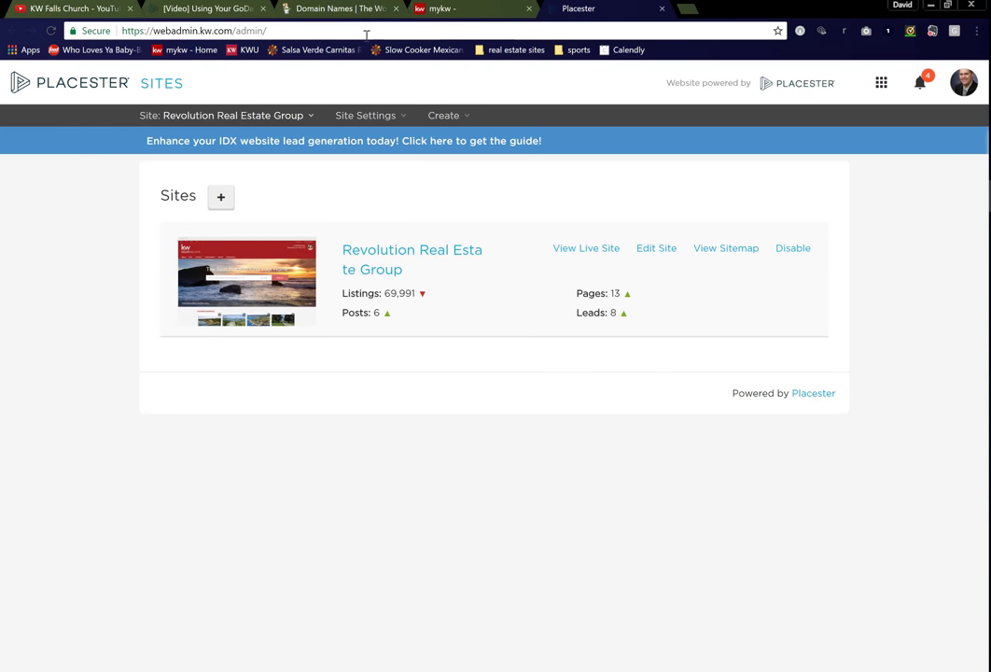
- Open Edit Site for Revolution Real Estate Group, closing the GoDaddy video tab and reordering the GoDaddy tab
{"action": "left_click", "coordinate": [656, 250]}
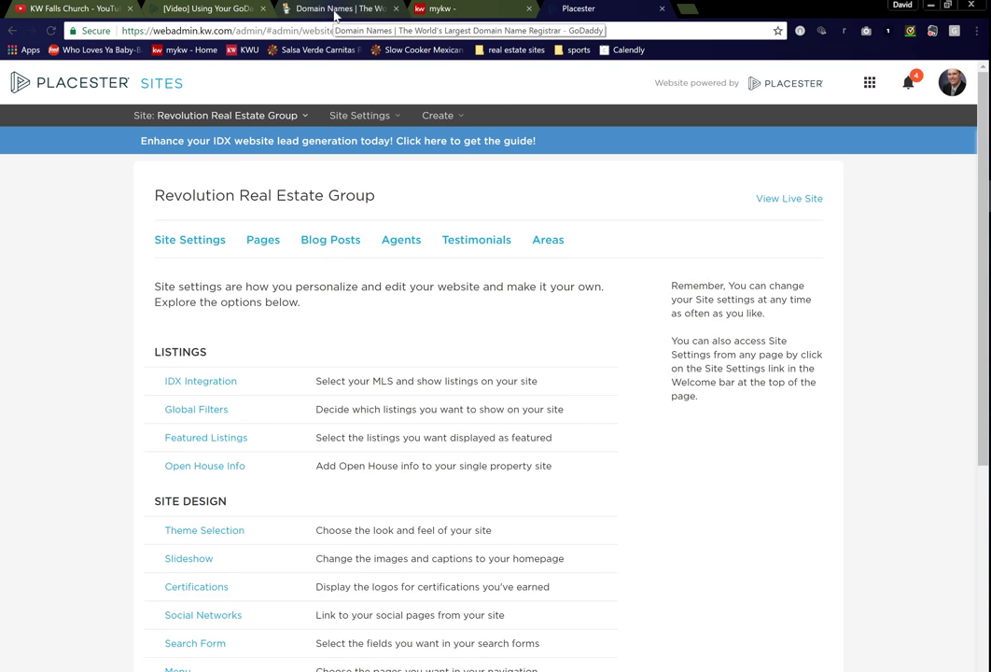
{"action": "left_click", "coordinate": [265, 9]}
{"action": "left_click", "coordinate": [199, 9]}
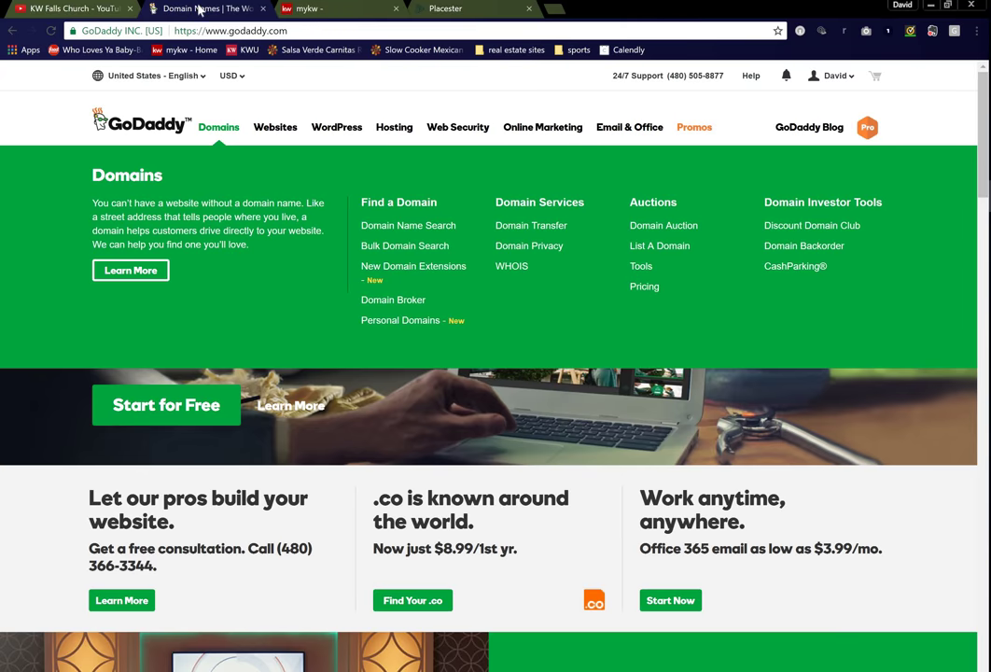
{"action": "left_click_drag", "start_coordinate": [241, 7], "coordinate": [347, 47]}
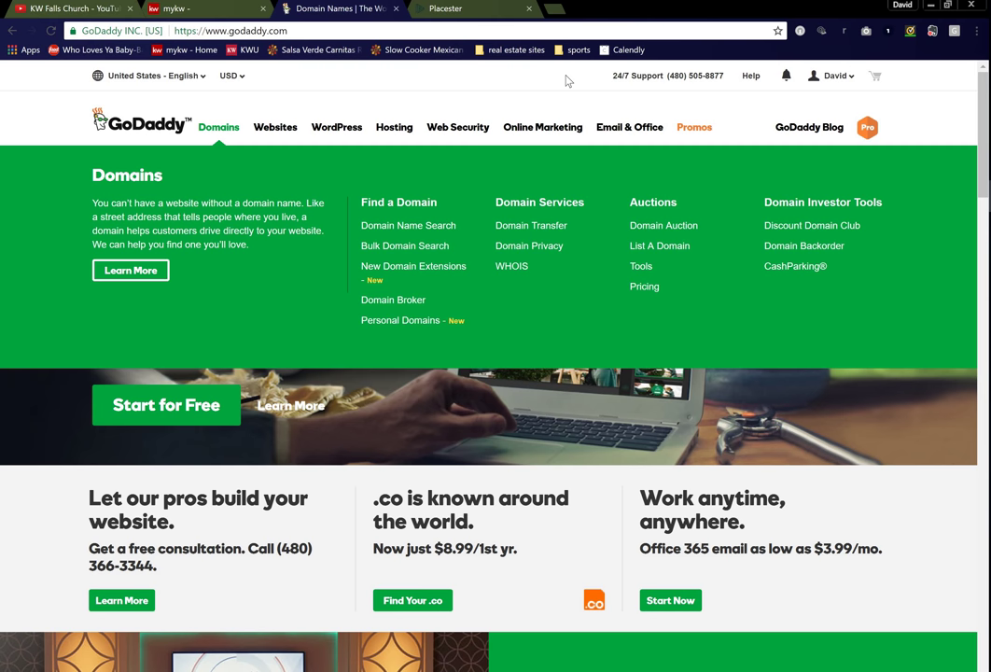
{"action": "left_click", "coordinate": [460, 16]}
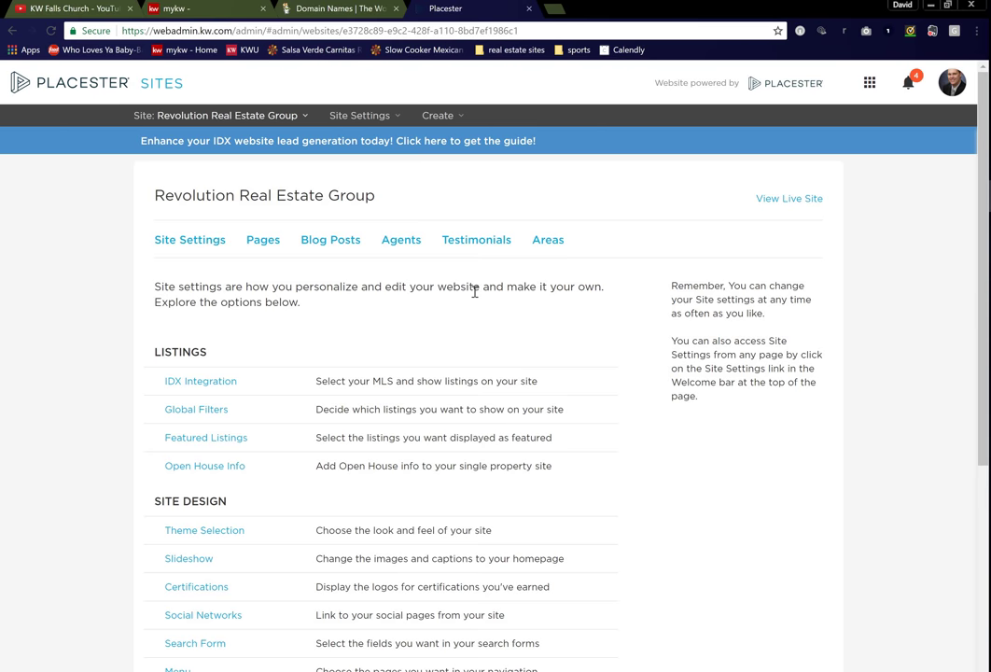
{"action": "scroll", "coordinate": [472, 299], "scroll_direction": "down", "scroll_amount": 4}
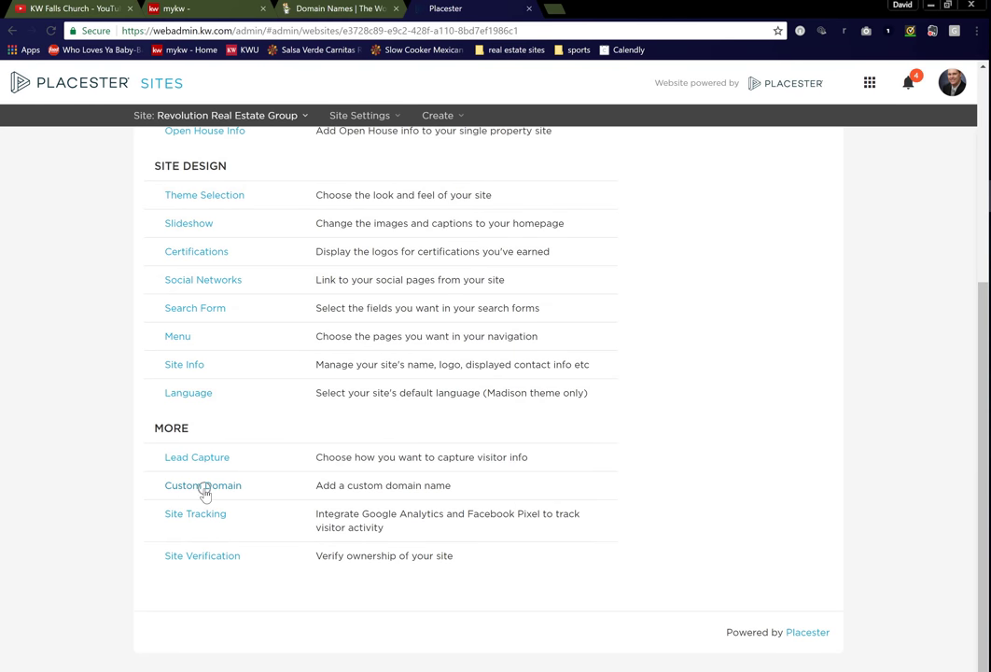
{"action": "left_click", "coordinate": [204, 486]}
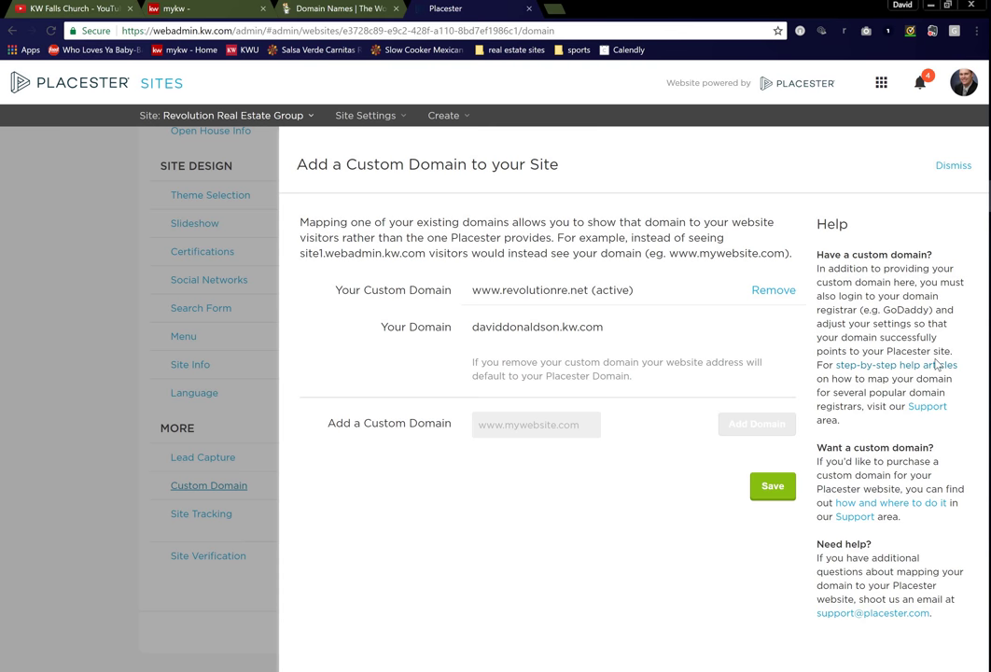
{"action": "left_click", "coordinate": [522, 291]}
{"action": "left_click", "coordinate": [523, 290]}
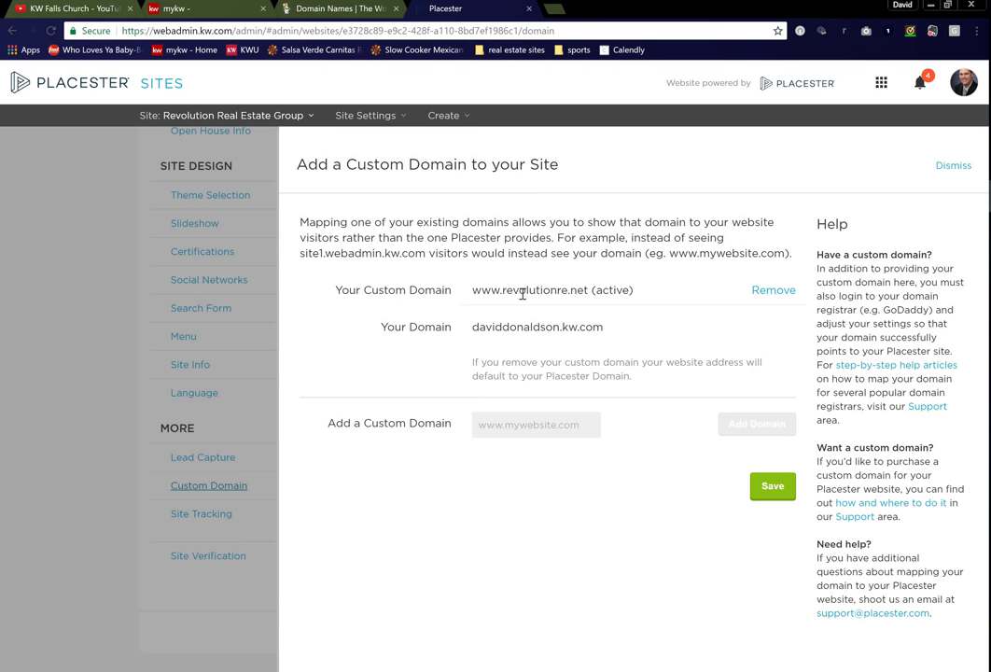
{"action": "left_click", "coordinate": [443, 435]}
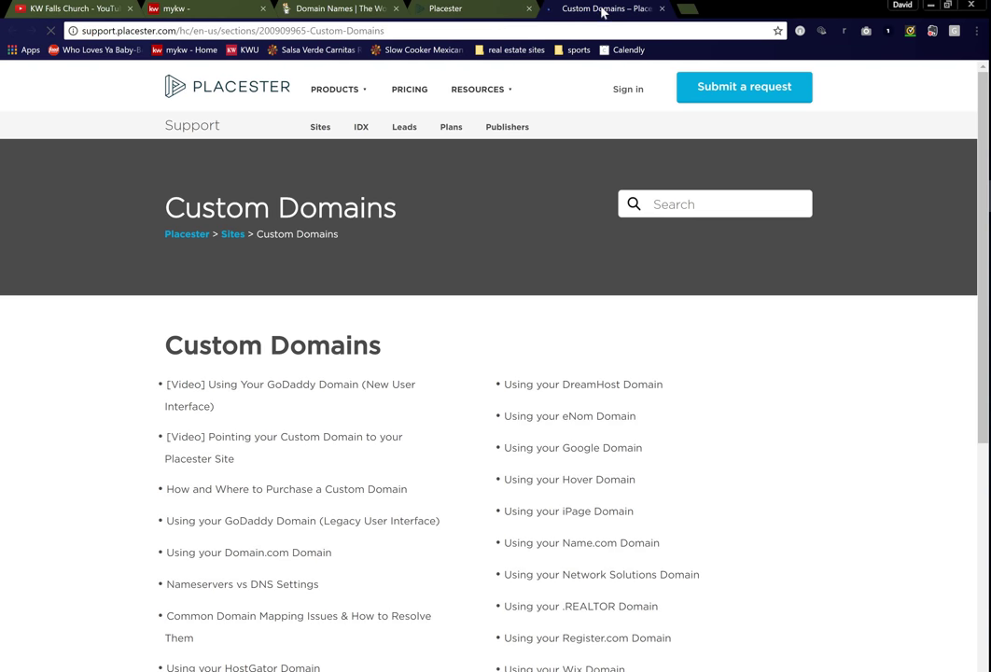
{"action": "left_click", "coordinate": [358, 10]}
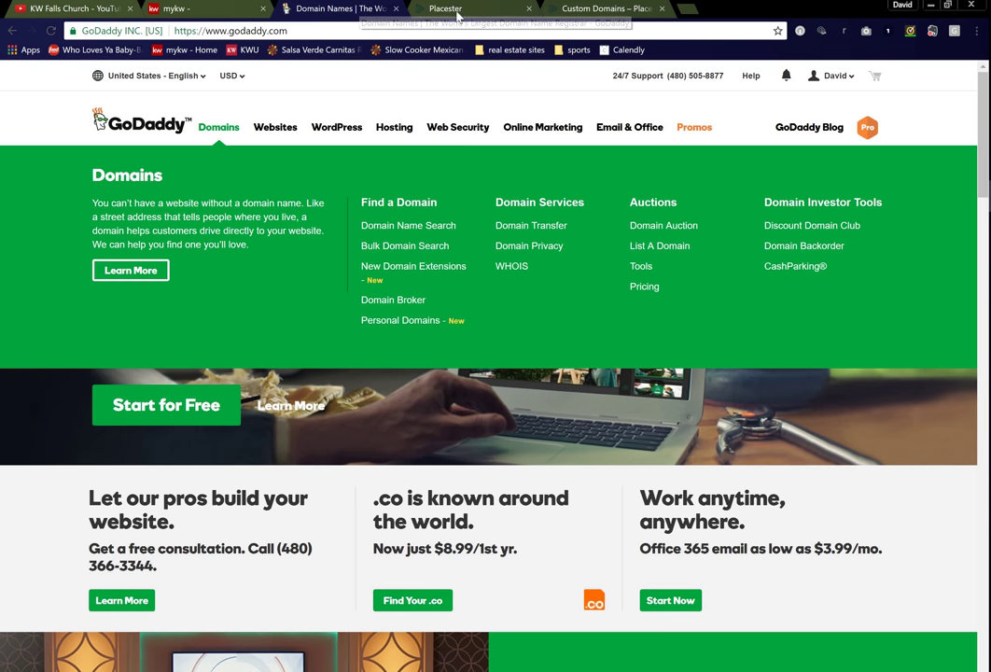
{"action": "left_click", "coordinate": [443, 10]}
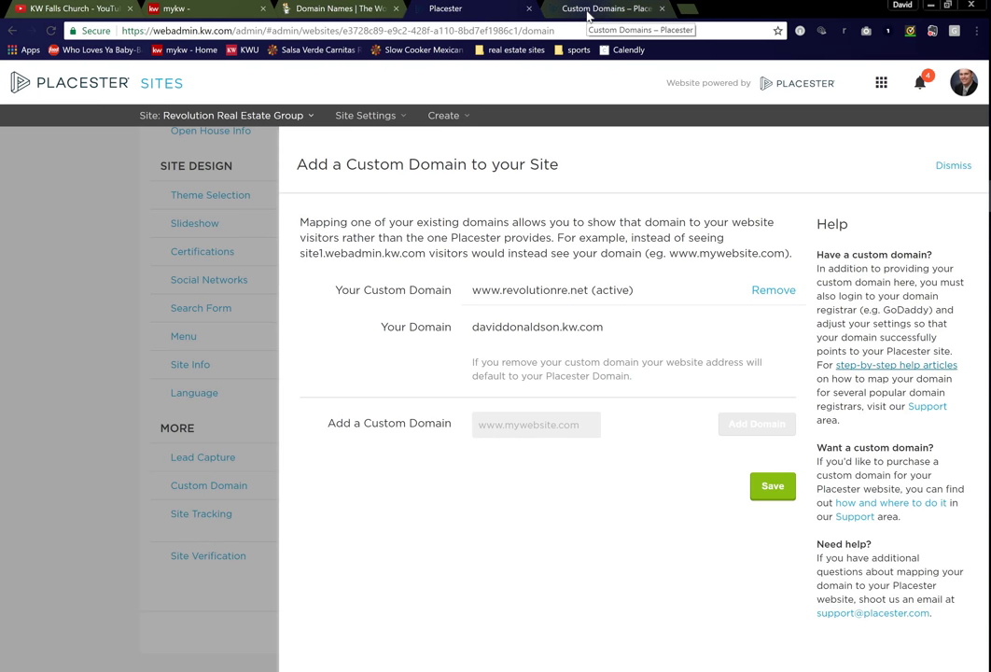
{"action": "left_click", "coordinate": [588, 14]}
{"action": "scroll", "coordinate": [508, 250], "scroll_direction": "down", "scroll_amount": 1}
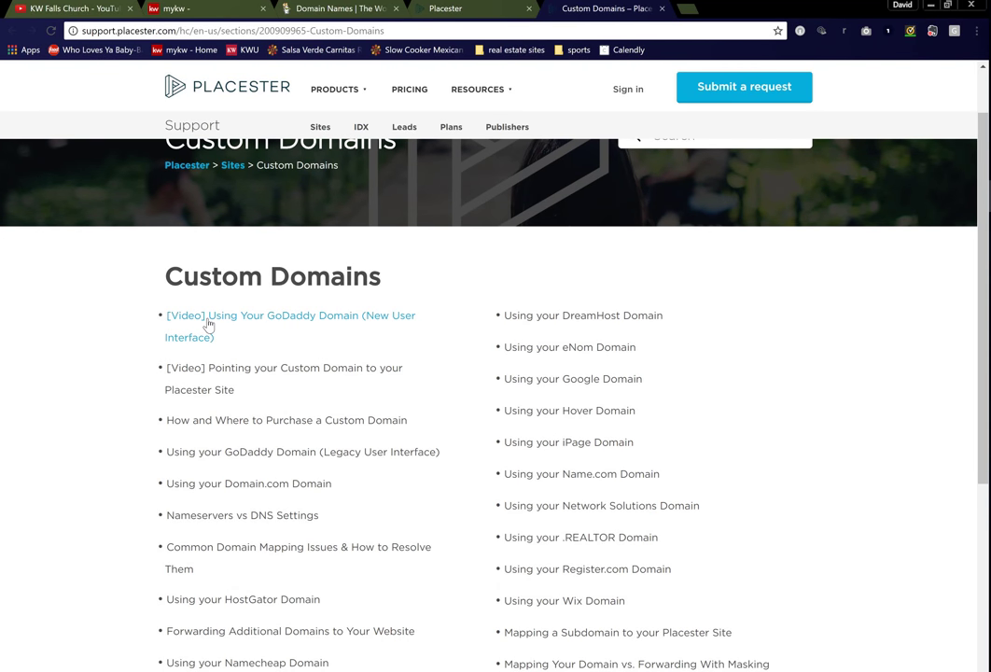
{"action": "left_click", "coordinate": [208, 324]}
{"action": "left_click", "coordinate": [208, 324]}
{"action": "scroll", "coordinate": [389, 362], "scroll_direction": "down", "scroll_amount": 1}
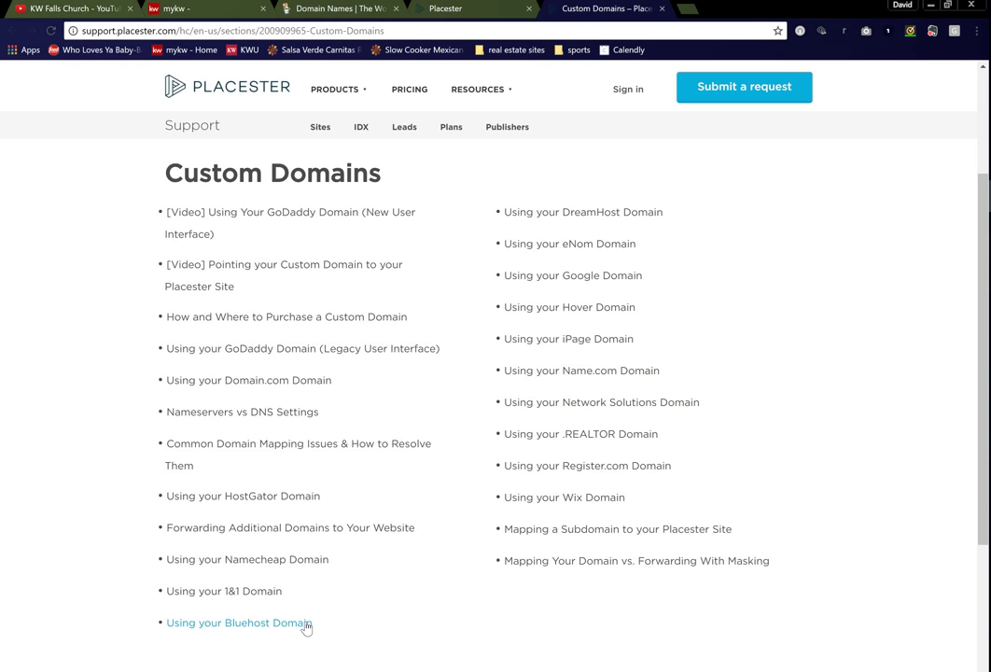
- Play the GoDaddy (New User Interface) video guide and read its A-record 184.169.141.142 and CNAME settings
{"action": "left_click", "coordinate": [312, 219]}
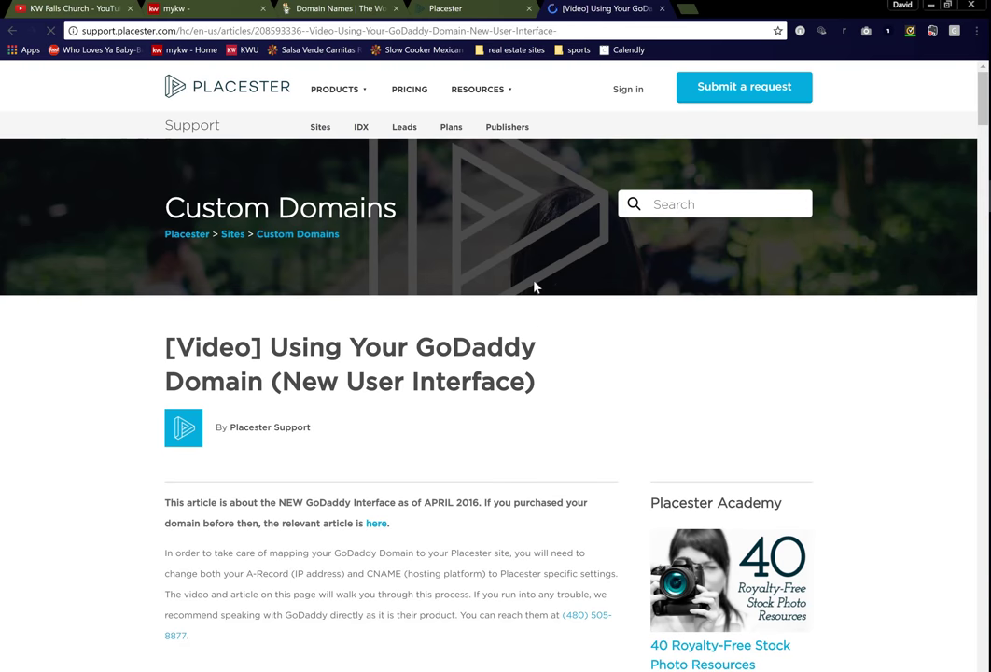
{"action": "scroll", "coordinate": [535, 287], "scroll_direction": "down", "scroll_amount": 3}
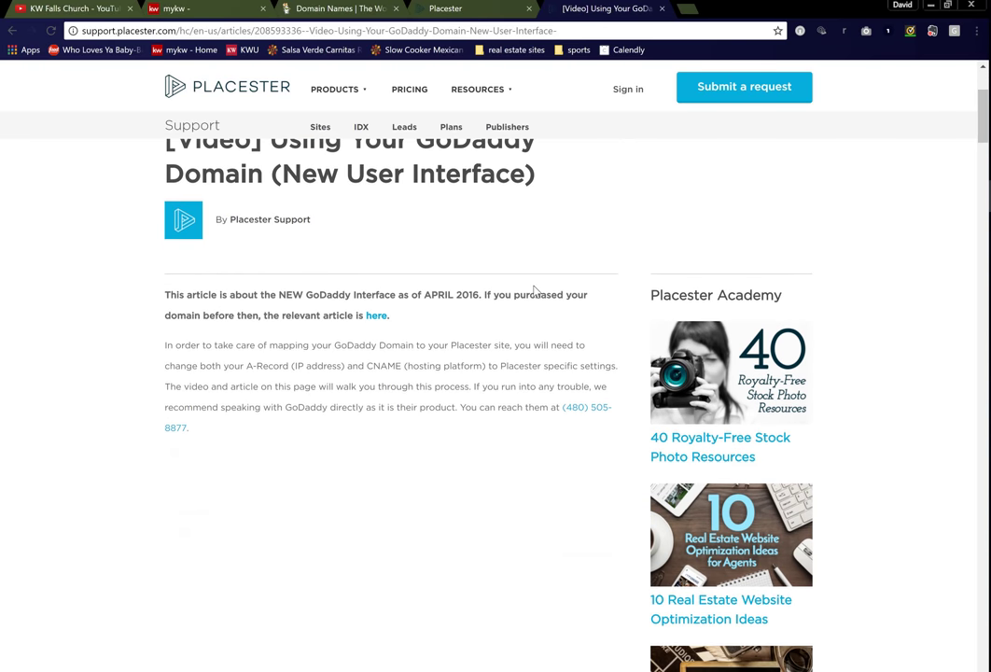
{"action": "scroll", "coordinate": [534, 291], "scroll_direction": "down", "scroll_amount": 1}
{"action": "scroll", "coordinate": [535, 290], "scroll_direction": "down", "scroll_amount": 1}
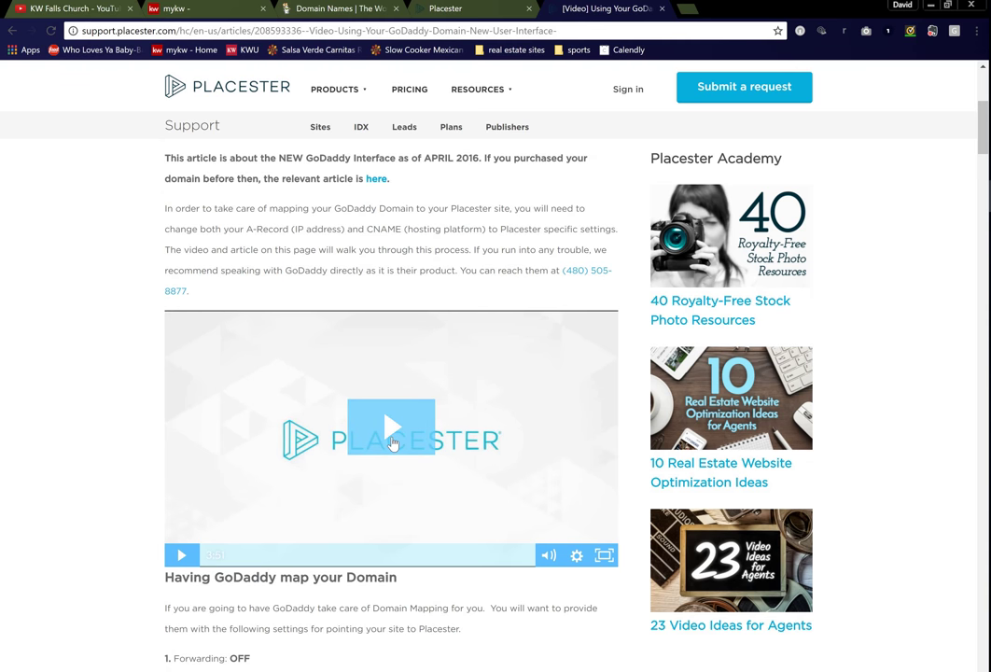
{"action": "left_click", "coordinate": [392, 443]}
{"action": "scroll", "coordinate": [392, 442], "scroll_direction": "down", "scroll_amount": 3}
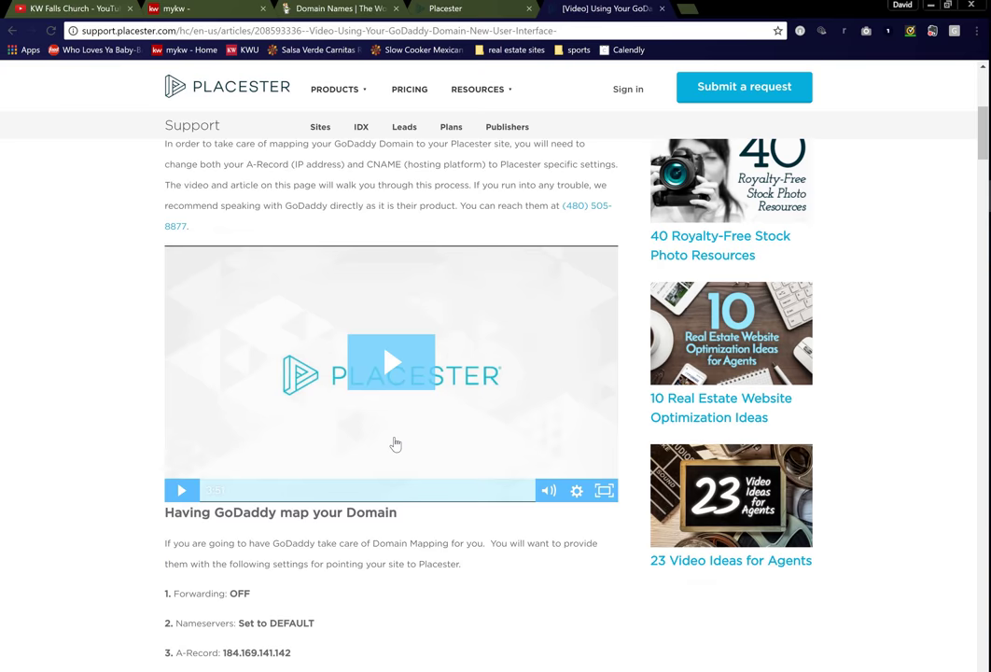
{"action": "scroll", "coordinate": [395, 439], "scroll_direction": "down", "scroll_amount": 3}
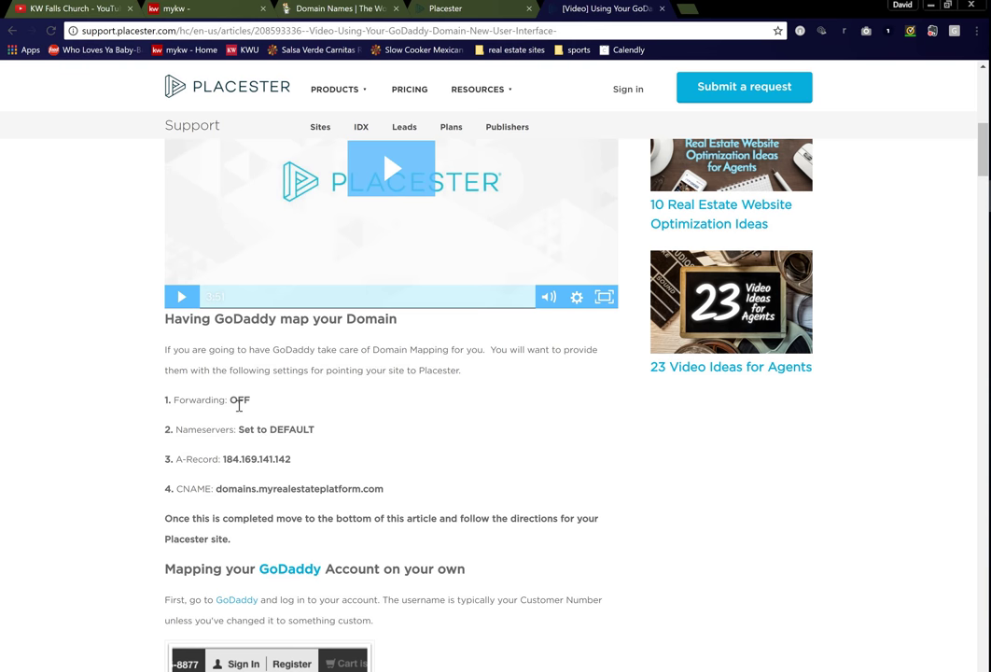
{"action": "scroll", "coordinate": [244, 411], "scroll_direction": "down", "scroll_amount": 5}
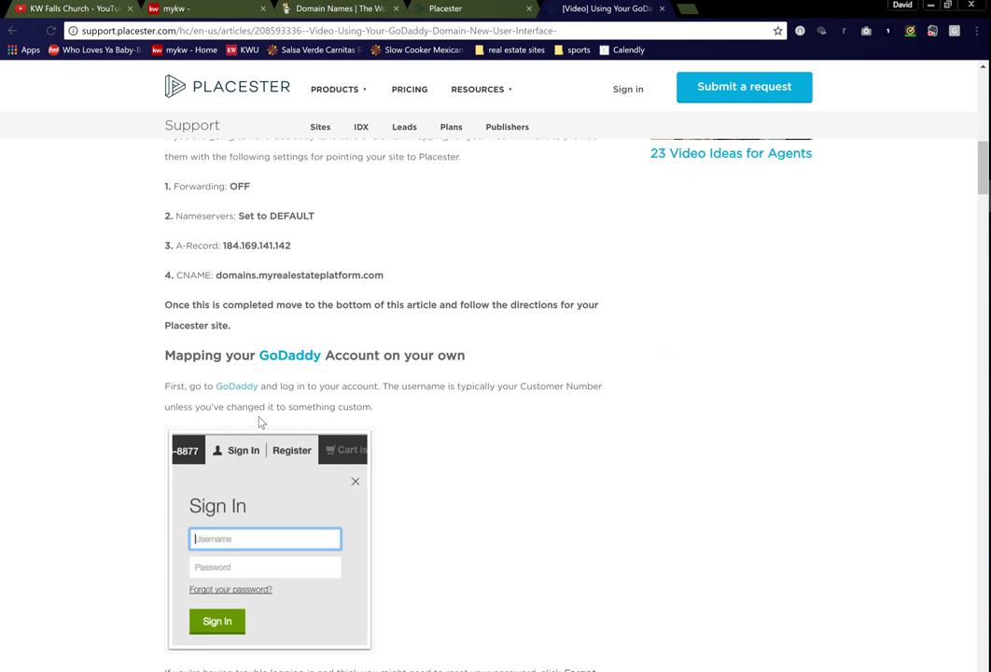
{"action": "scroll", "coordinate": [277, 392], "scroll_direction": "down", "scroll_amount": 3}
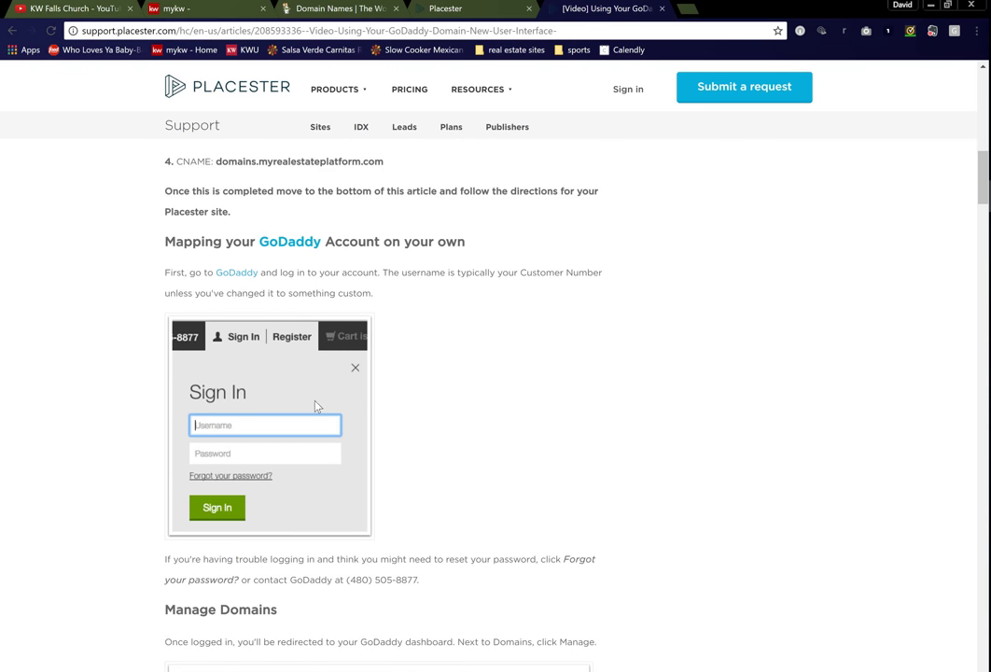
{"action": "scroll", "coordinate": [308, 401], "scroll_direction": "down", "scroll_amount": 8}
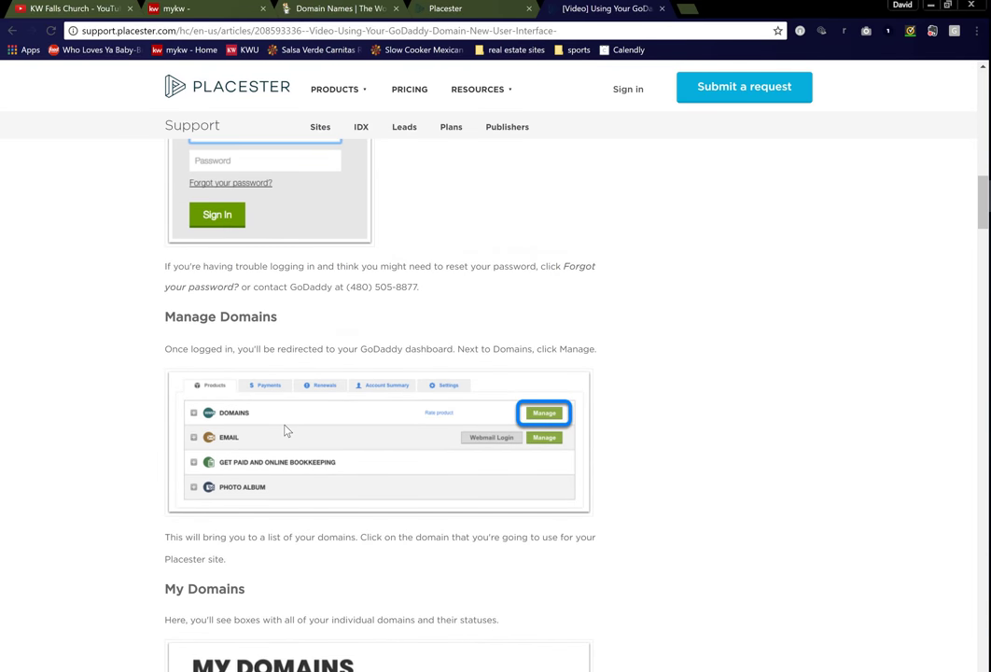
{"action": "left_click", "coordinate": [287, 430]}
- In GoDaddy, dismiss the chat popup and go to the list of owned domains
{"action": "left_click", "coordinate": [333, 14]}
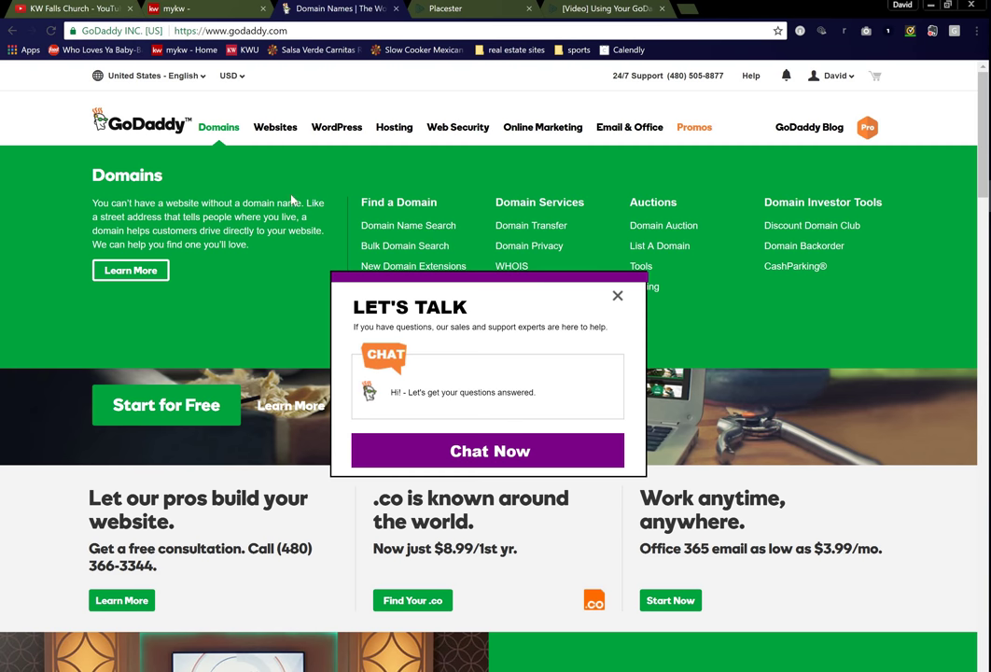
{"action": "left_click", "coordinate": [831, 82]}
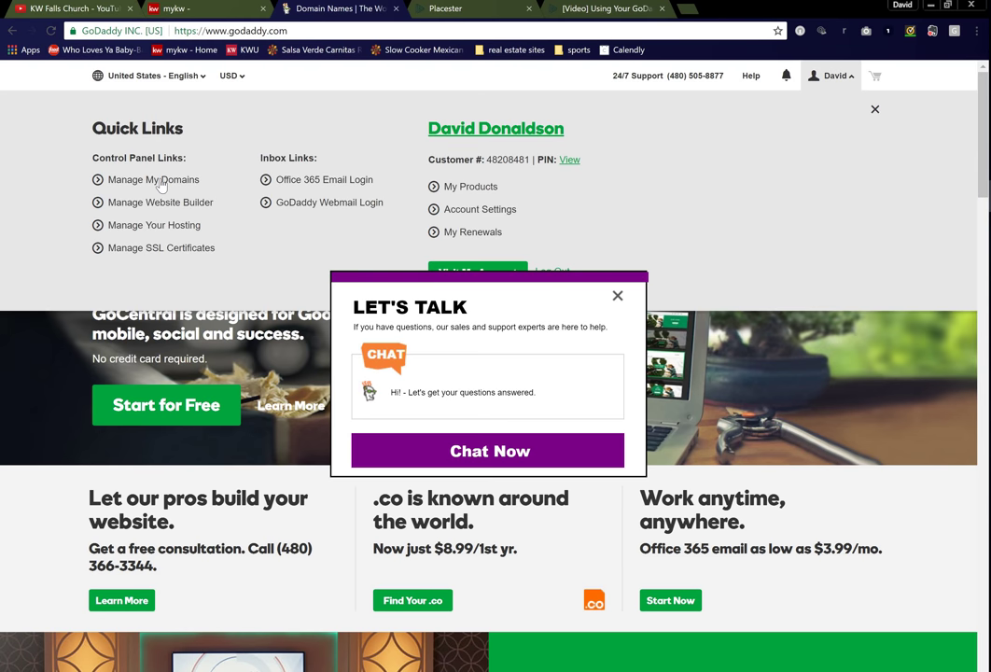
{"action": "left_click", "coordinate": [617, 295]}
{"action": "left_click", "coordinate": [165, 187]}
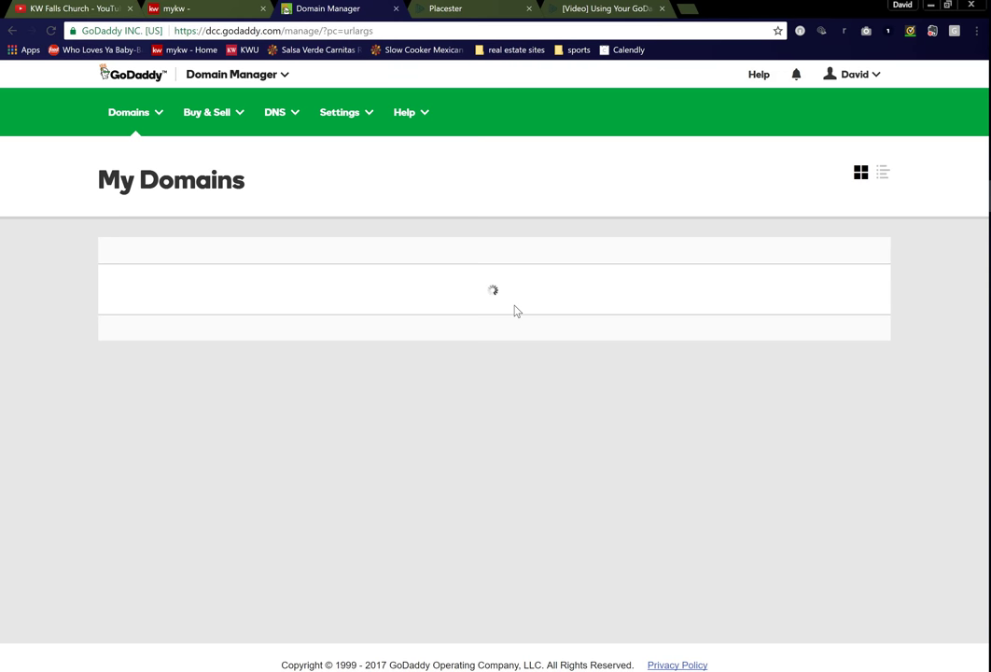
- Open Manage DNS for revolutionregroup.com from its card's gear options
{"action": "scroll", "coordinate": [516, 311], "scroll_direction": "down", "scroll_amount": 3}
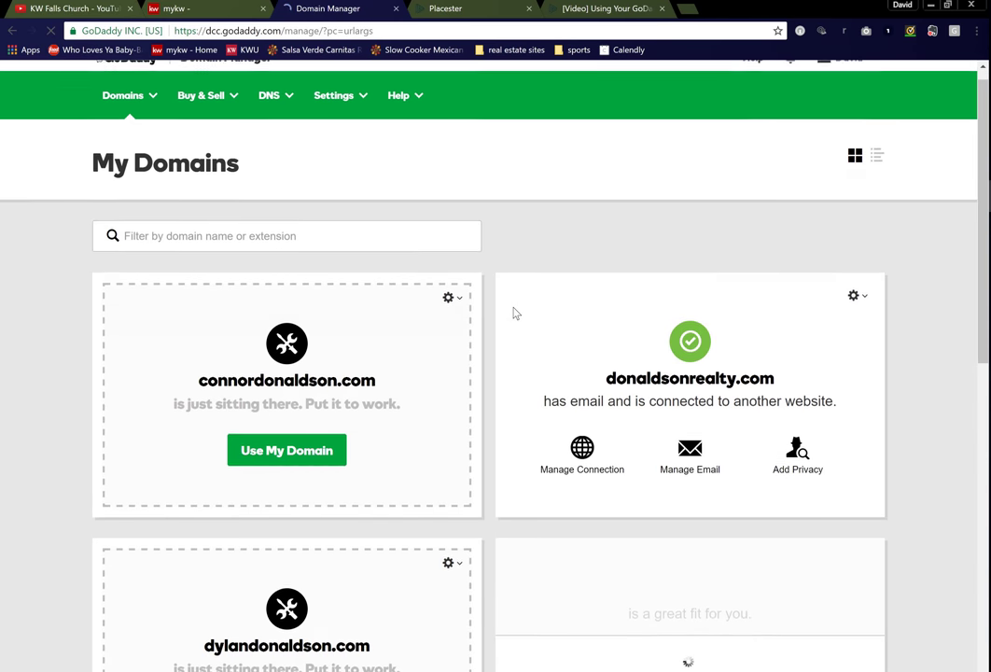
{"action": "scroll", "coordinate": [408, 381], "scroll_direction": "down", "scroll_amount": 2}
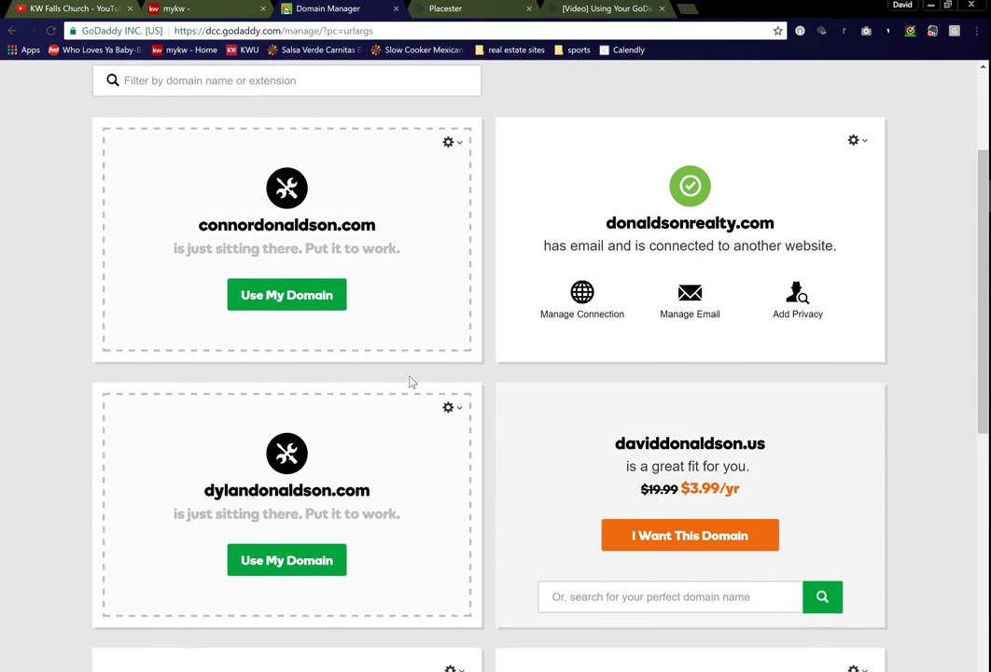
{"action": "scroll", "coordinate": [523, 350], "scroll_direction": "down", "scroll_amount": 4}
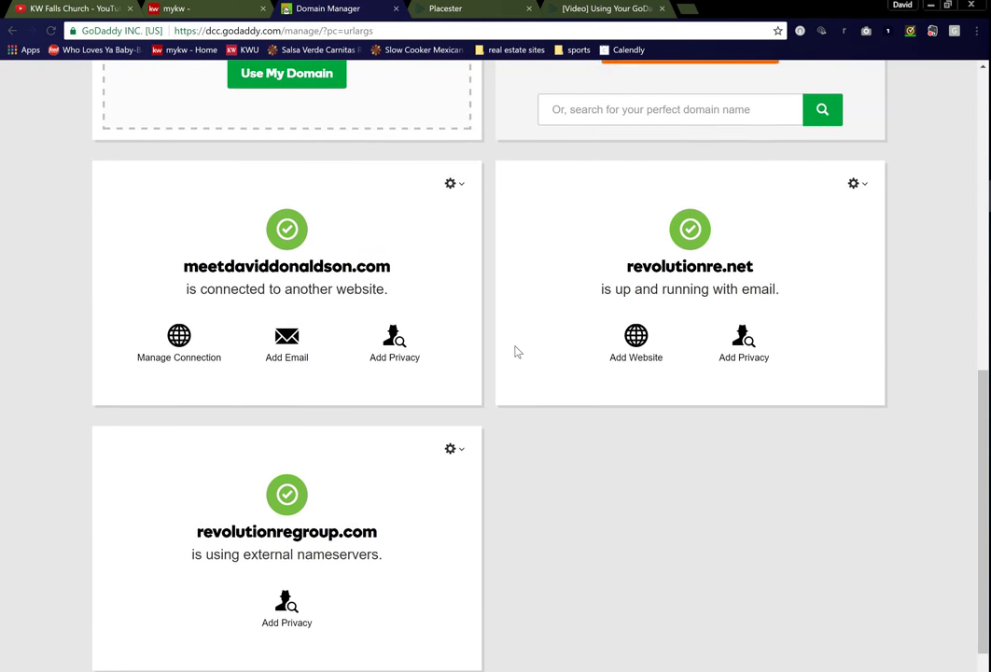
{"action": "scroll", "coordinate": [516, 351], "scroll_direction": "up", "scroll_amount": 5}
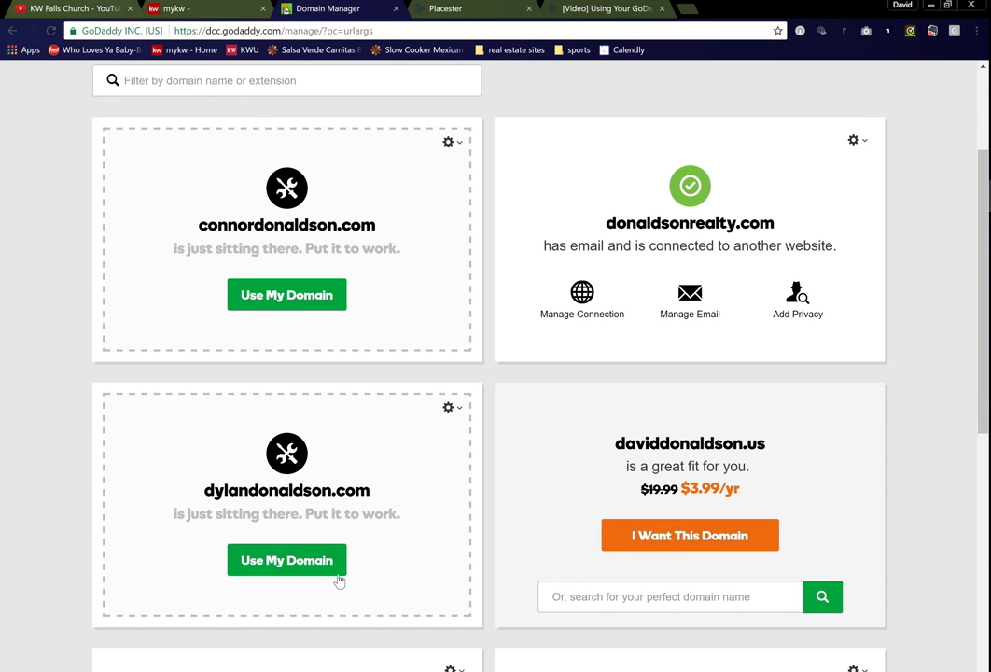
{"action": "scroll", "coordinate": [401, 284], "scroll_direction": "down", "scroll_amount": 5}
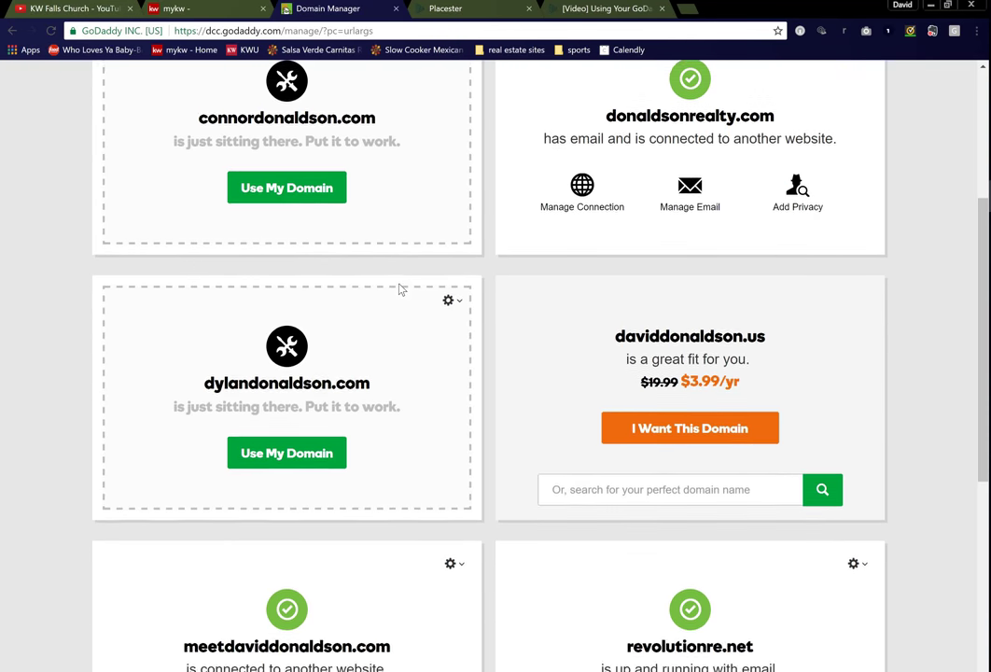
{"action": "scroll", "coordinate": [400, 288], "scroll_direction": "down", "scroll_amount": 1}
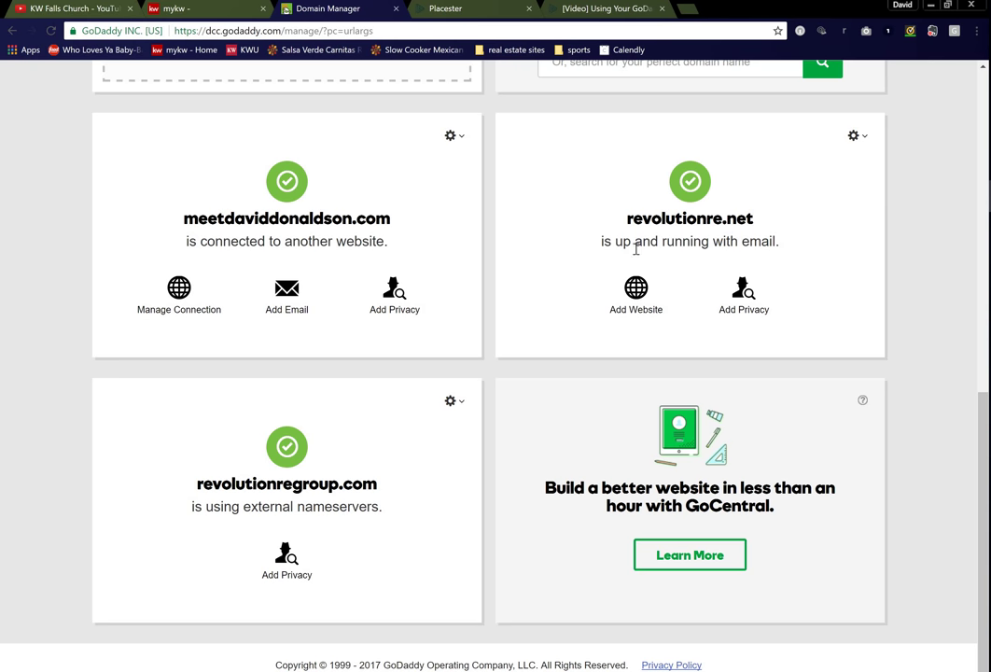
{"action": "left_click", "coordinate": [450, 401]}
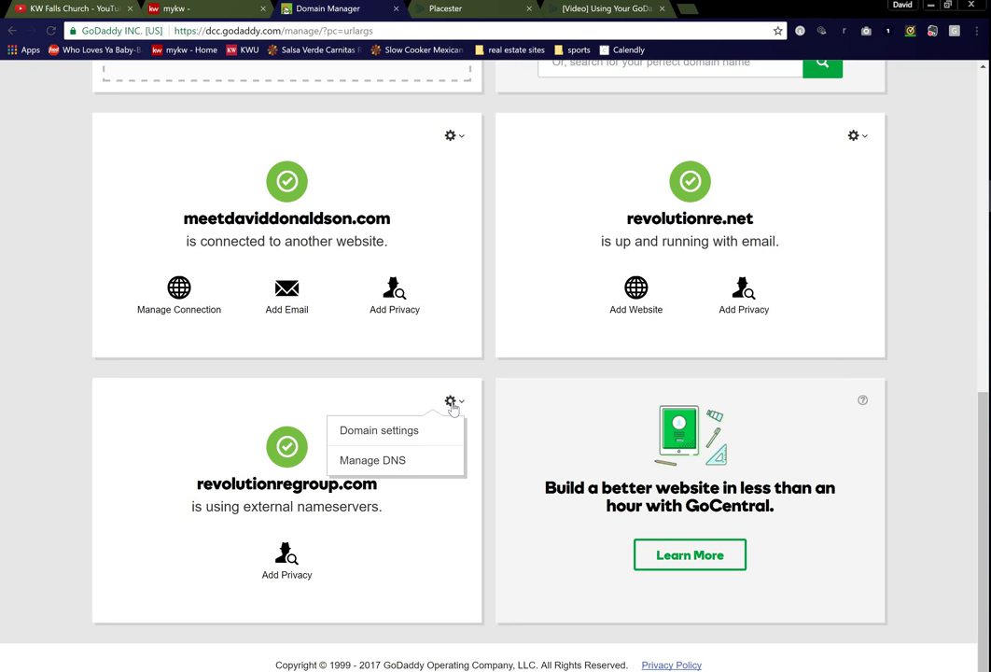
{"action": "left_click", "coordinate": [419, 464]}
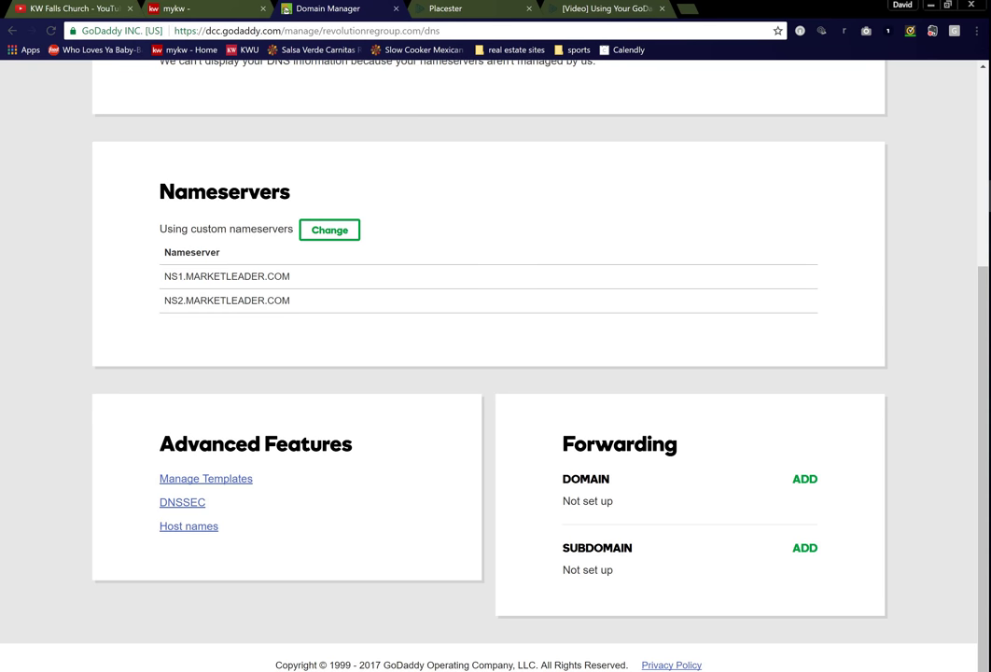
- Read the article's nameserver and Step 1 A-record instructions for 184.169.141.142, then revisit Placester's custom domain page
{"action": "left_click", "coordinate": [618, 12]}
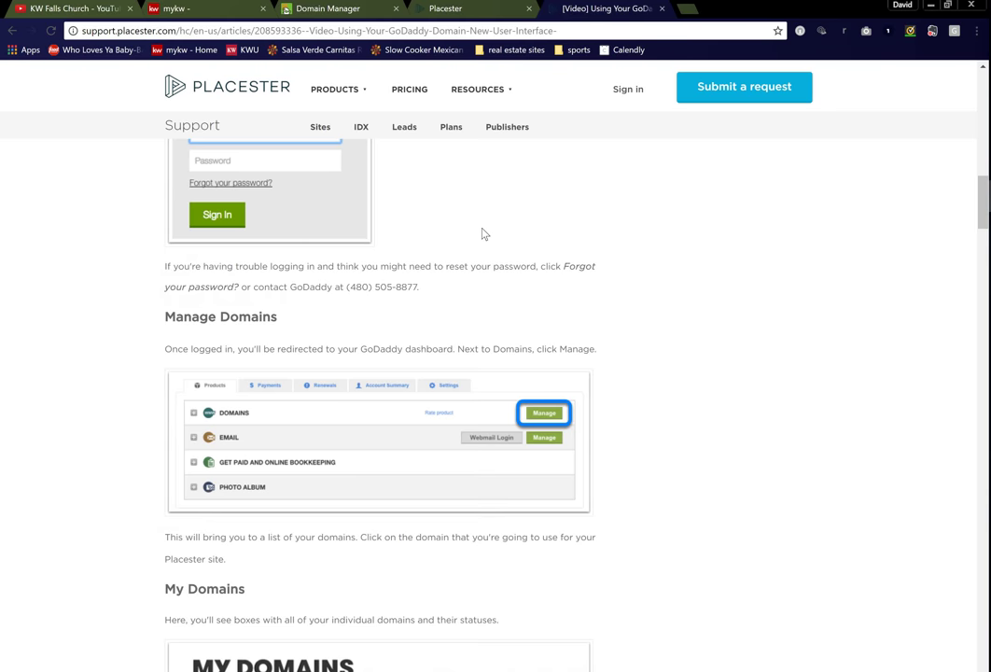
{"action": "scroll", "coordinate": [484, 234], "scroll_direction": "down", "scroll_amount": 5}
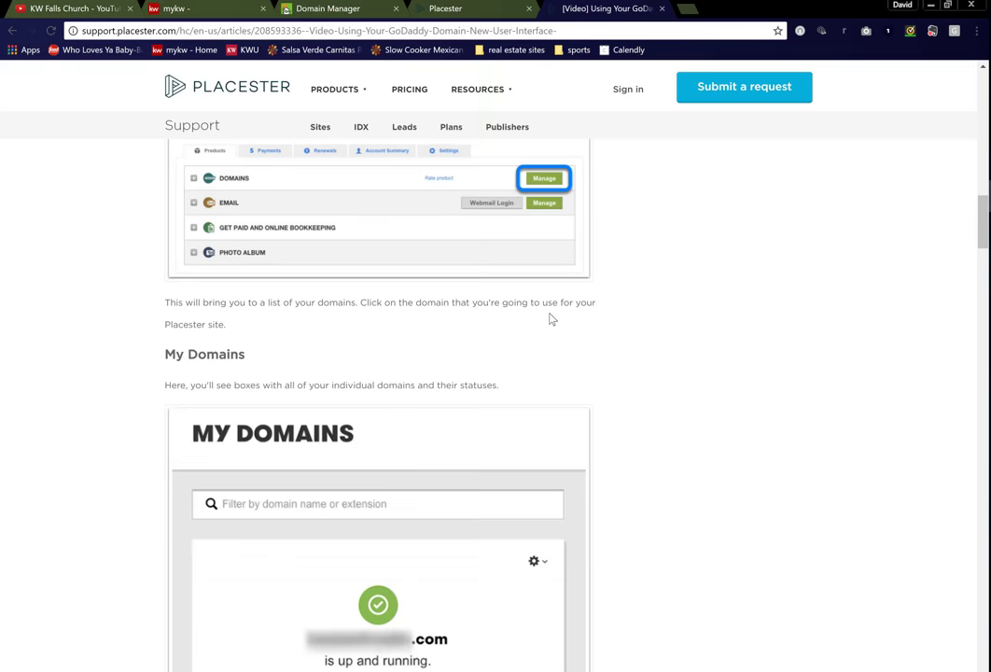
{"action": "scroll", "coordinate": [551, 319], "scroll_direction": "down", "scroll_amount": 5}
{"action": "left_click", "coordinate": [431, 265]}
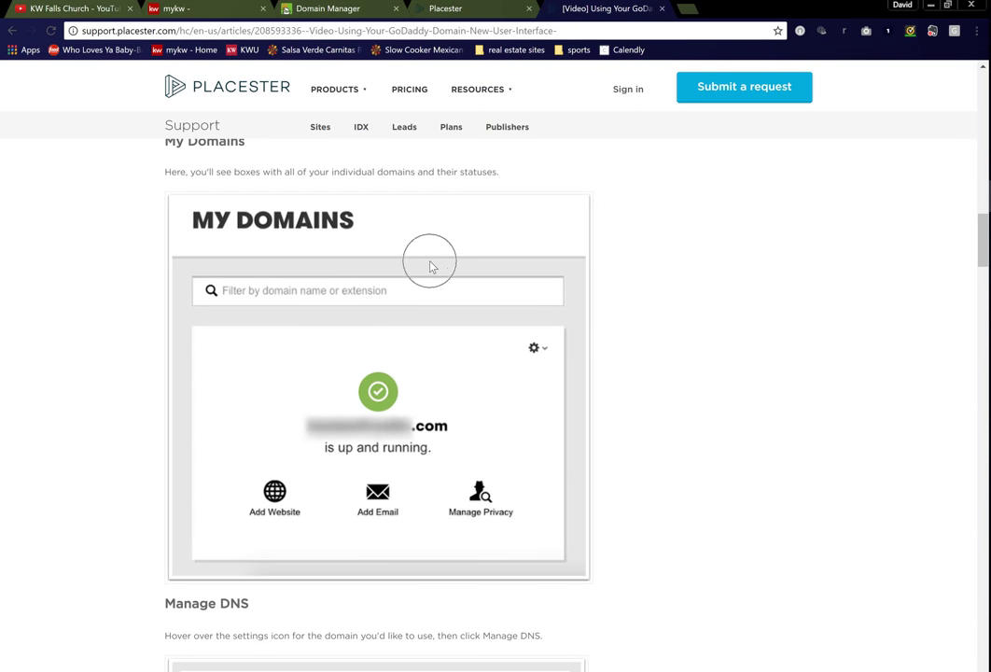
{"action": "scroll", "coordinate": [430, 267], "scroll_direction": "down", "scroll_amount": 8}
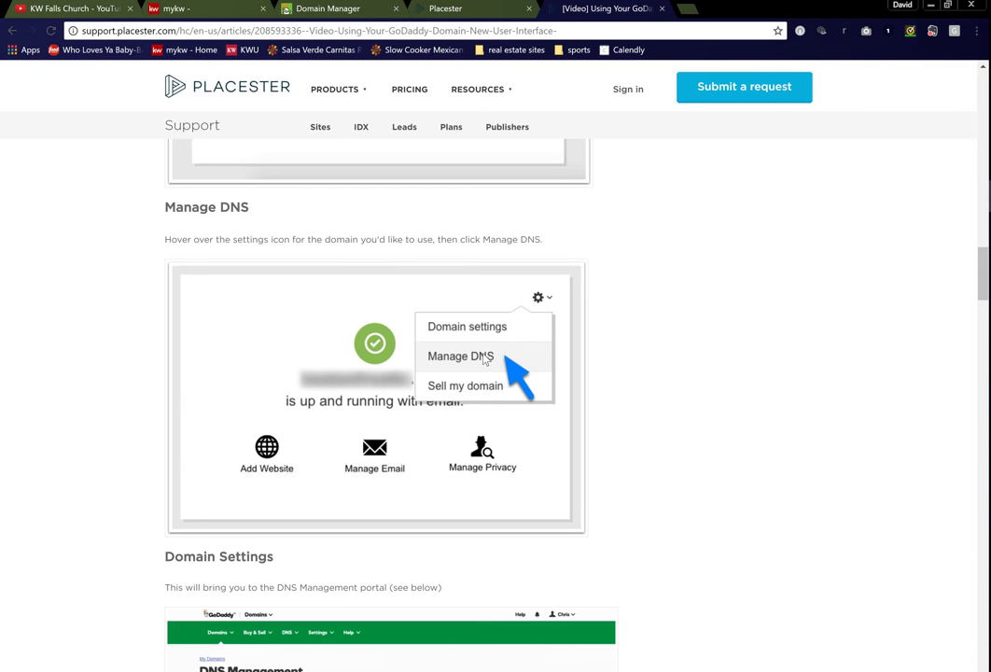
{"action": "scroll", "coordinate": [483, 360], "scroll_direction": "down", "scroll_amount": 6}
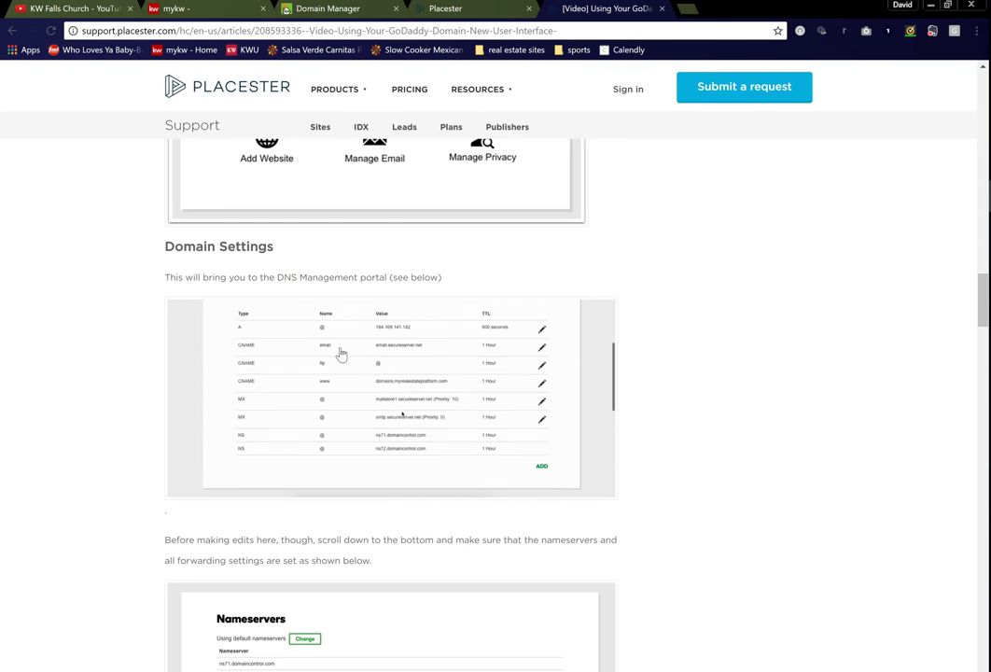
{"action": "scroll", "coordinate": [341, 353], "scroll_direction": "down", "scroll_amount": 1}
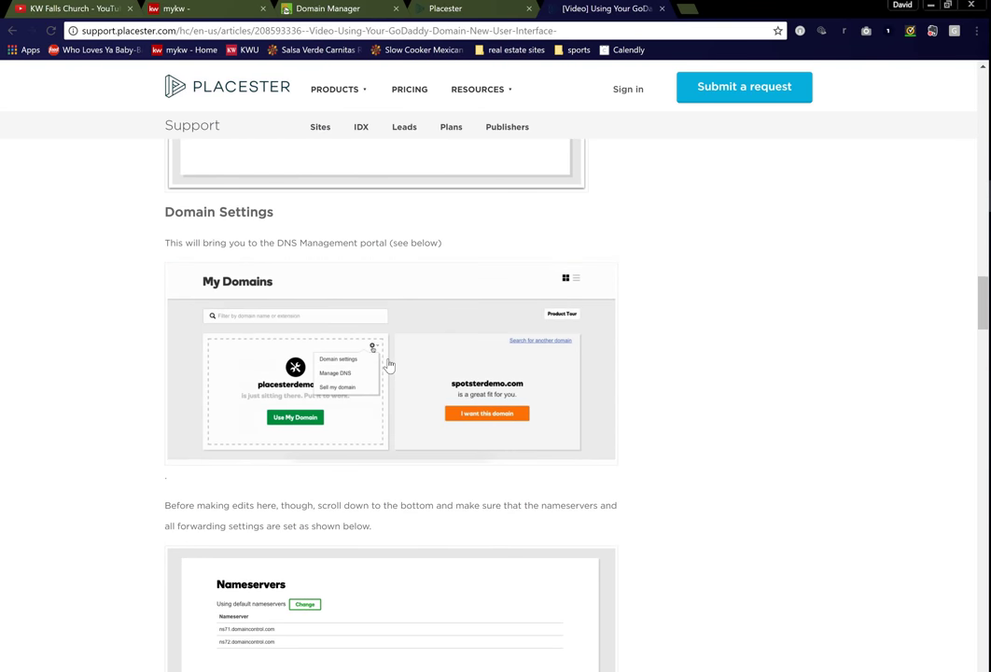
{"action": "scroll", "coordinate": [389, 364], "scroll_direction": "down", "scroll_amount": 5}
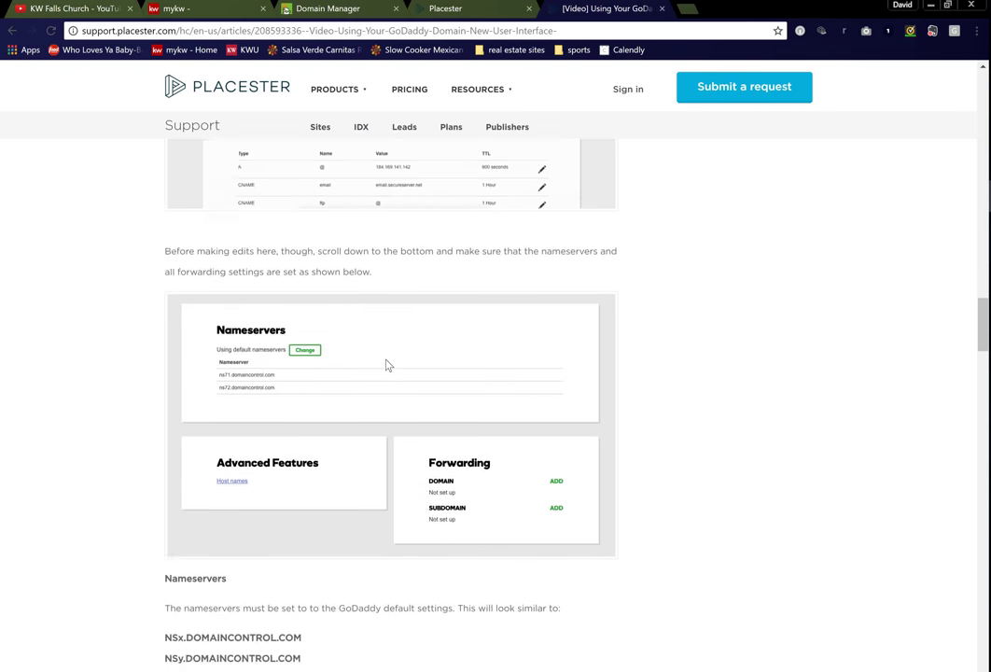
{"action": "scroll", "coordinate": [389, 365], "scroll_direction": "down", "scroll_amount": 10}
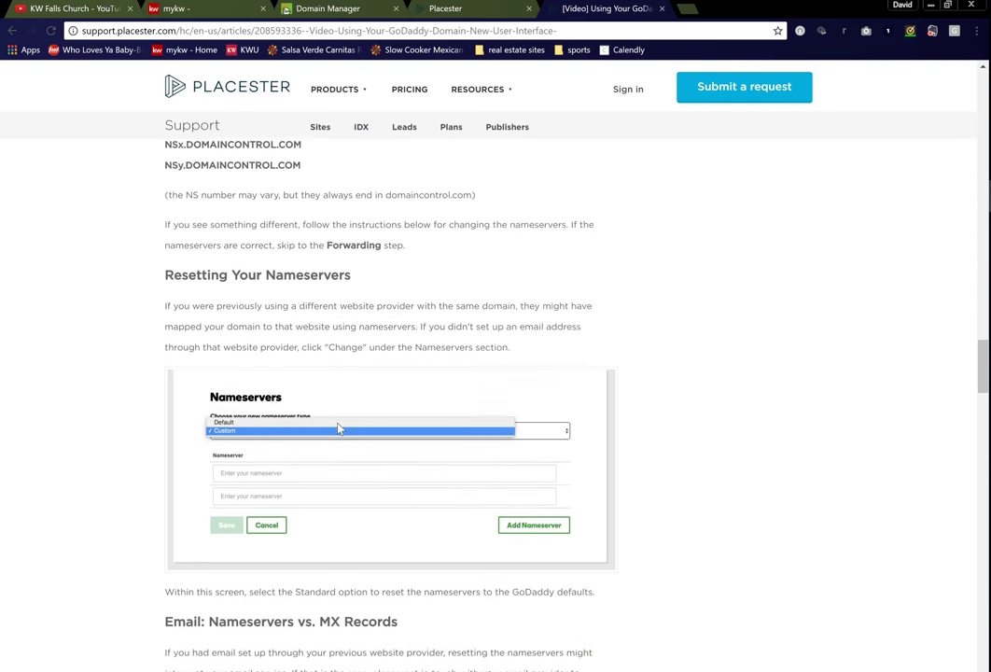
{"action": "scroll", "coordinate": [340, 429], "scroll_direction": "down", "scroll_amount": 1}
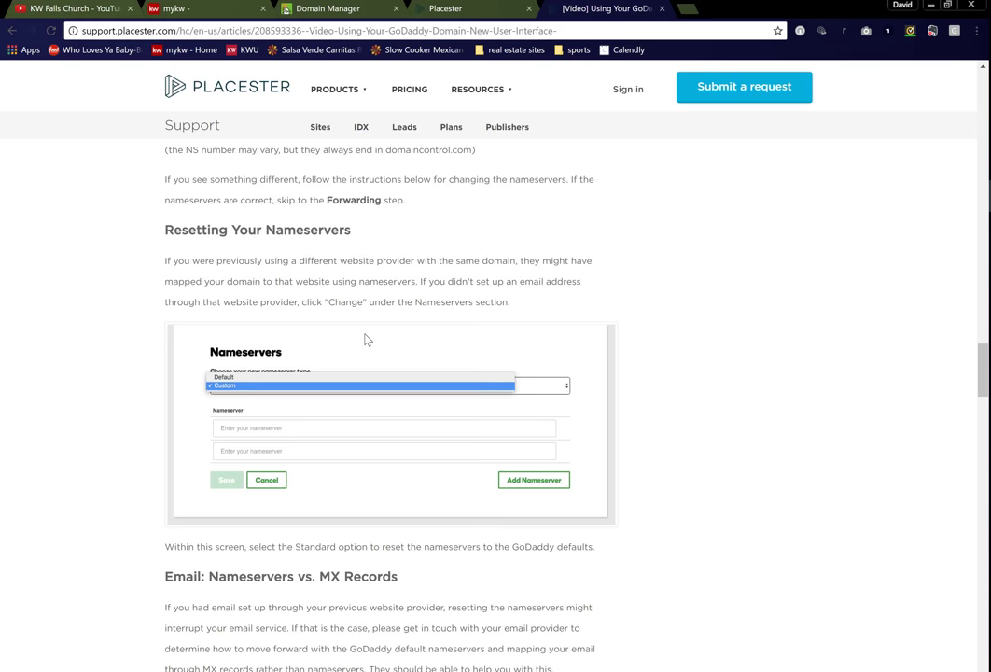
{"action": "scroll", "coordinate": [365, 336], "scroll_direction": "down", "scroll_amount": 6}
{"action": "scroll", "coordinate": [366, 338], "scroll_direction": "down", "scroll_amount": 2}
{"action": "scroll", "coordinate": [288, 310], "scroll_direction": "up", "scroll_amount": 9}
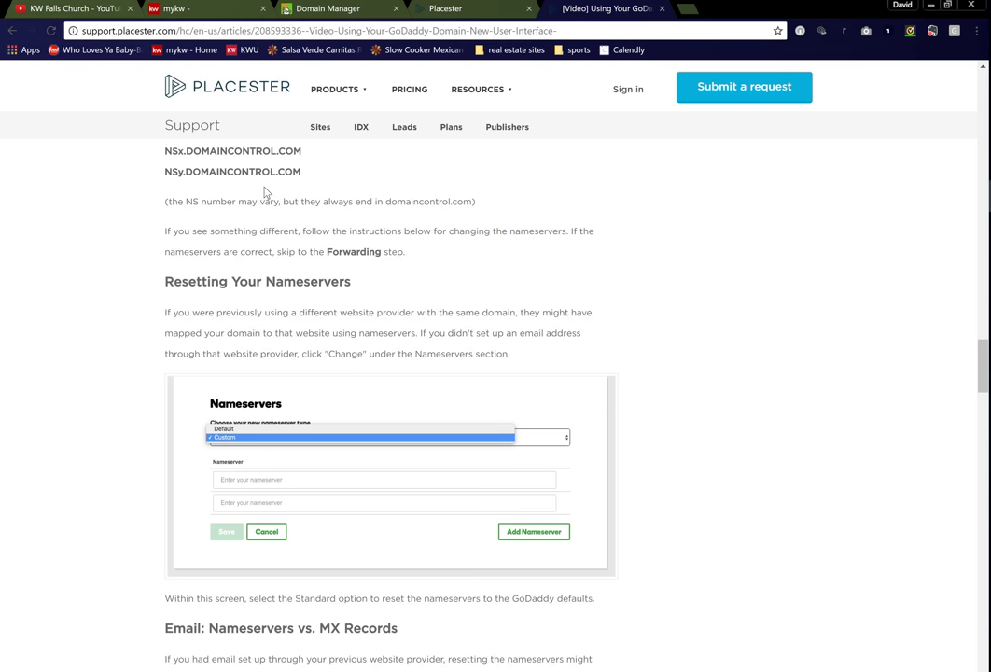
{"action": "scroll", "coordinate": [375, 229], "scroll_direction": "down", "scroll_amount": 1}
{"action": "scroll", "coordinate": [375, 228], "scroll_direction": "down", "scroll_amount": 5}
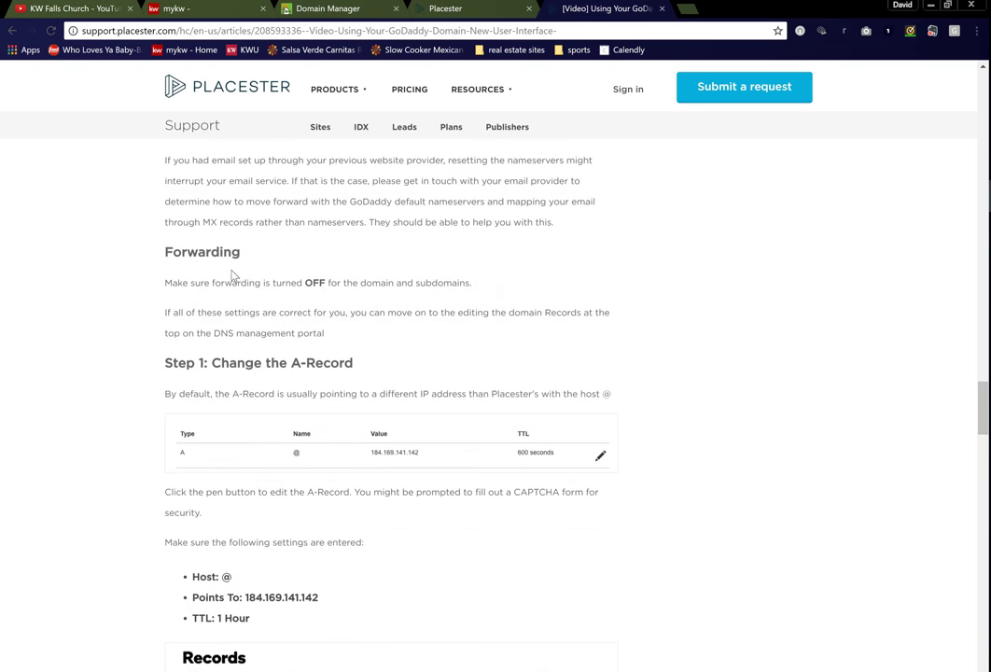
{"action": "left_click", "coordinate": [179, 457]}
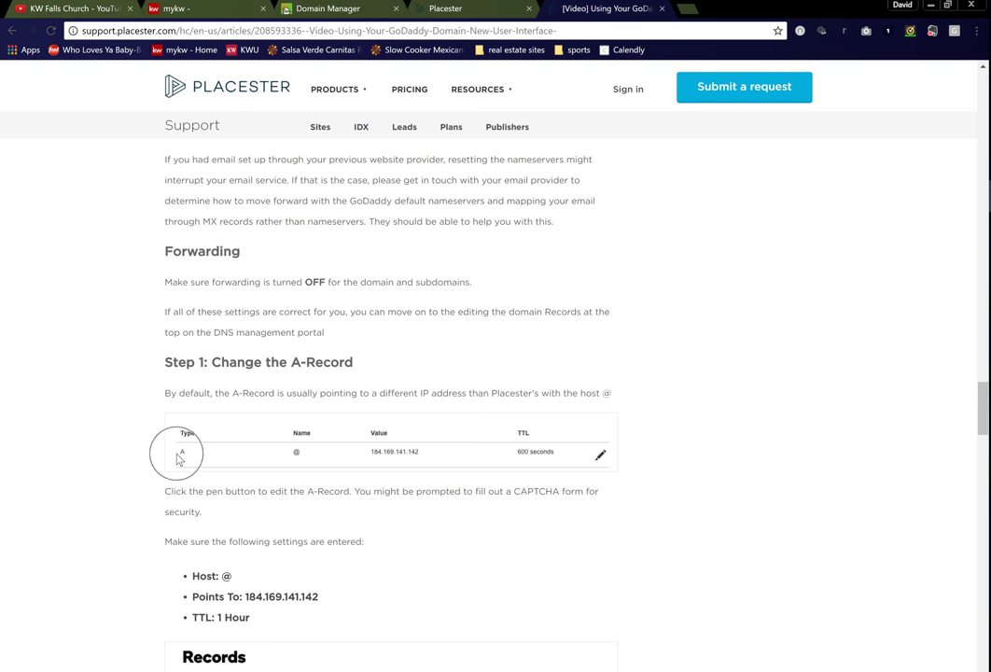
{"action": "left_click", "coordinate": [454, 9]}
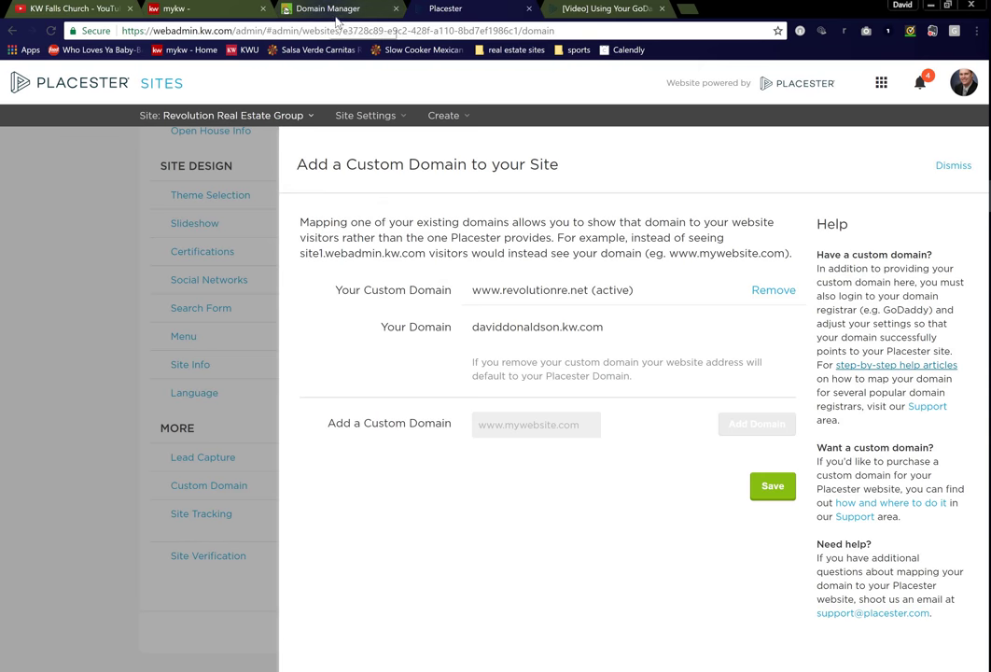
- Start editing the A record and copy Placester's IP 184.169.141.142 from the help article
{"action": "left_click", "coordinate": [279, 12]}
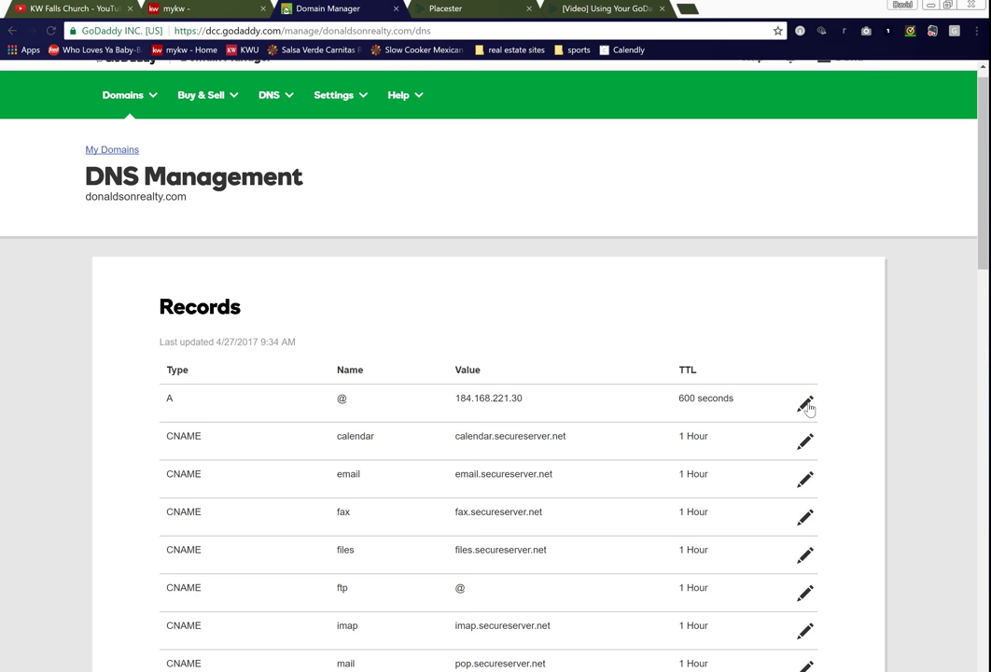
{"action": "left_click", "coordinate": [805, 405]}
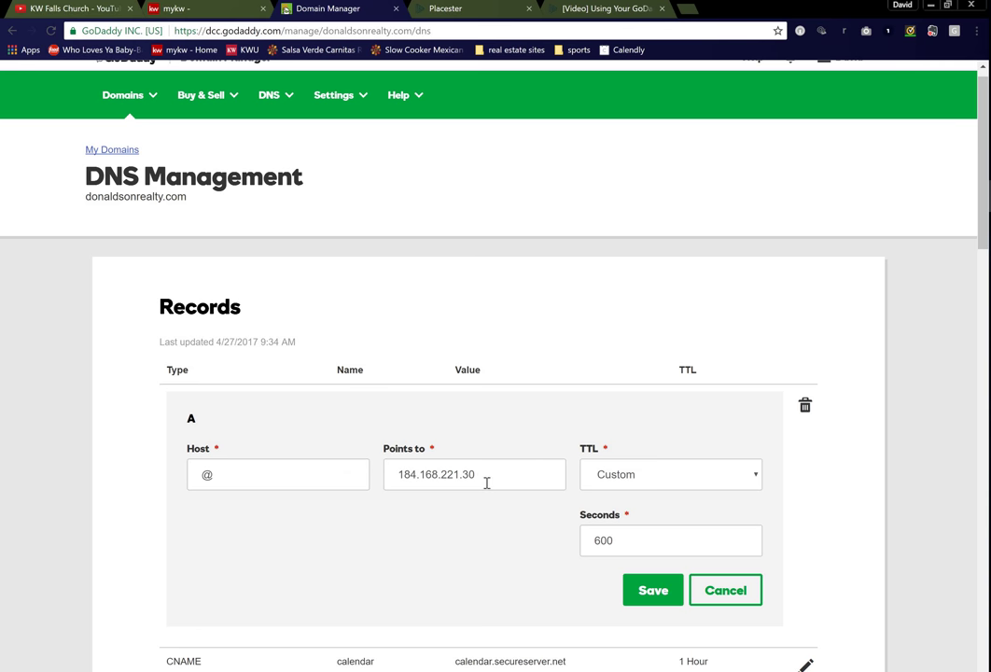
{"action": "left_click_drag", "start_coordinate": [488, 476], "coordinate": [387, 461]}
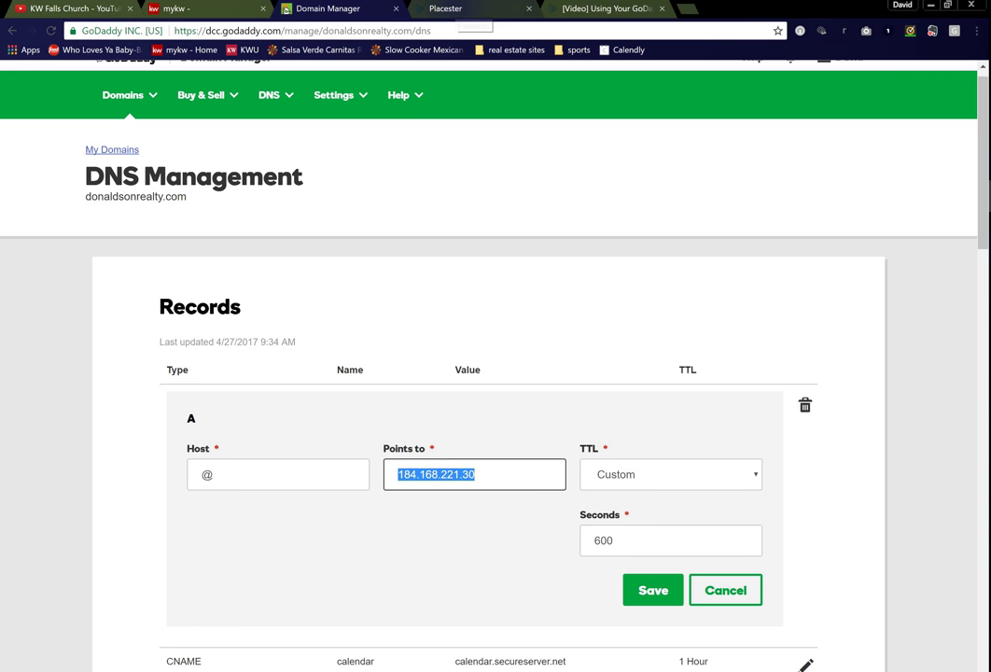
{"action": "left_click", "coordinate": [602, 9]}
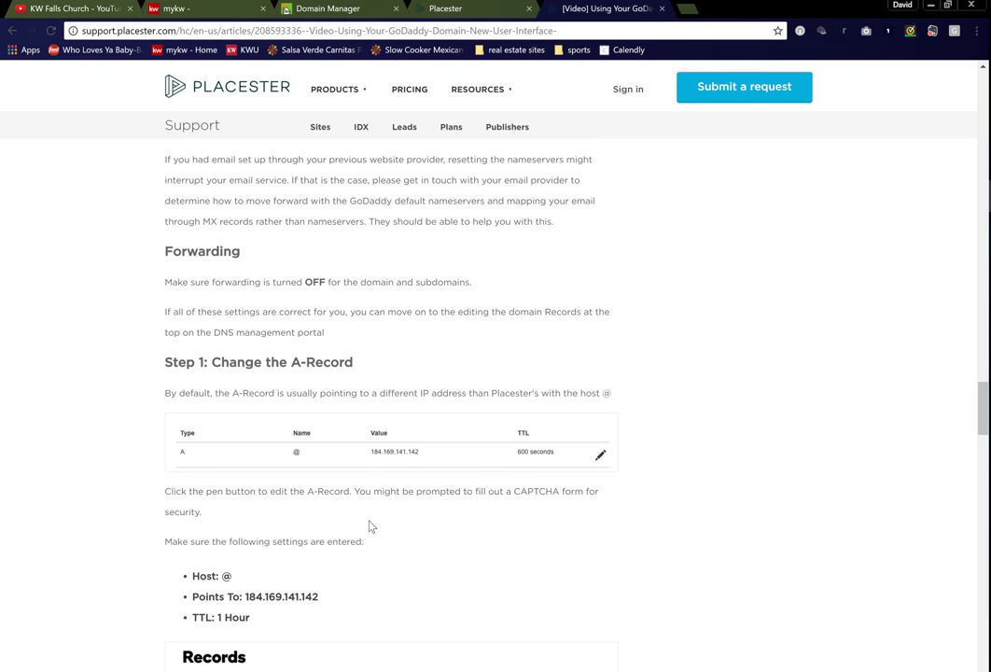
{"action": "scroll", "coordinate": [370, 527], "scroll_direction": "down", "scroll_amount": 1}
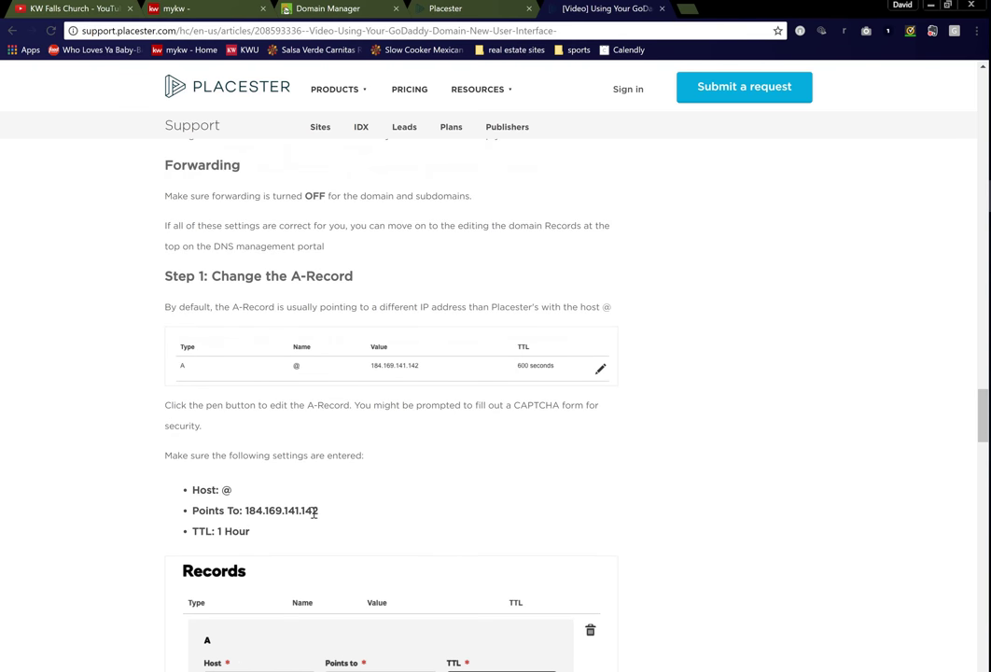
{"action": "left_click_drag", "start_coordinate": [316, 511], "coordinate": [244, 509]}
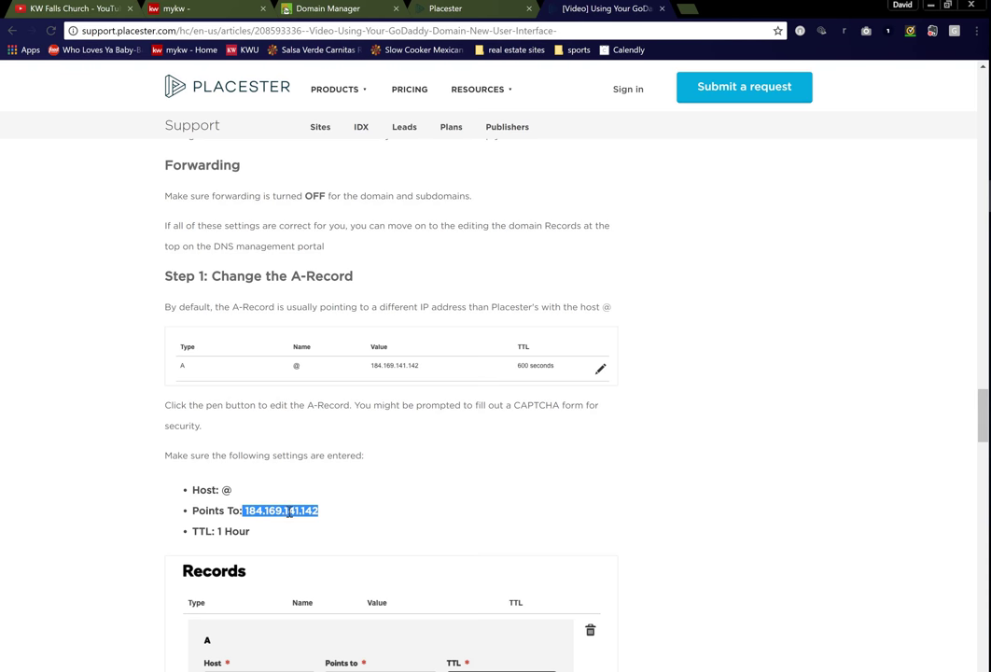
{"action": "right_click", "coordinate": [288, 511]}
{"action": "left_click", "coordinate": [307, 522]}
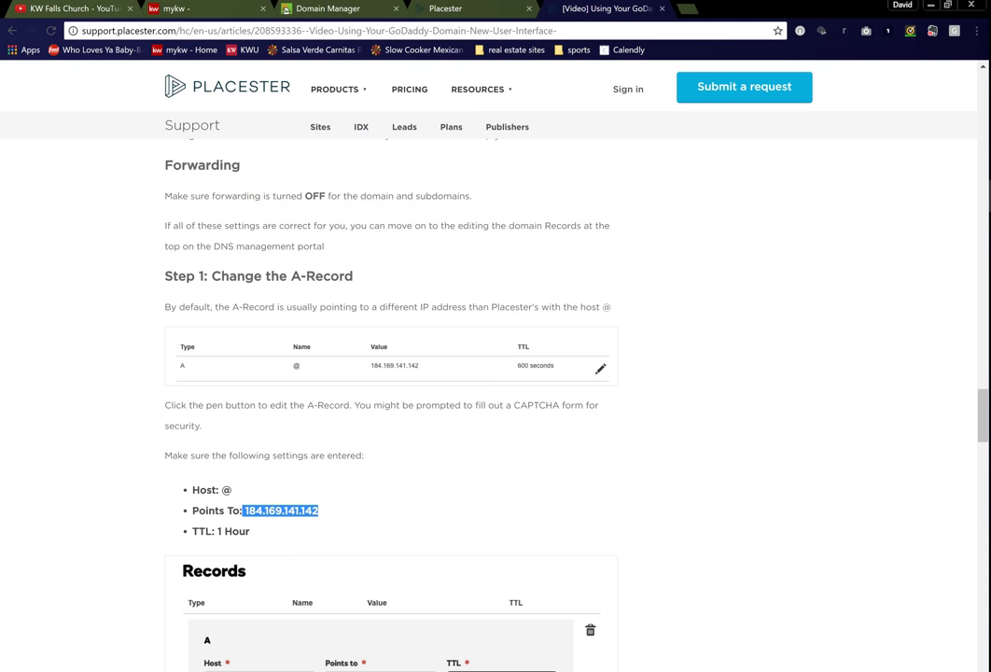
- Replace the A record's old IP with 184.169.141.142, set TTL to 1 Hour, and save
{"action": "left_click", "coordinate": [490, 10]}
{"action": "left_click", "coordinate": [334, 8]}
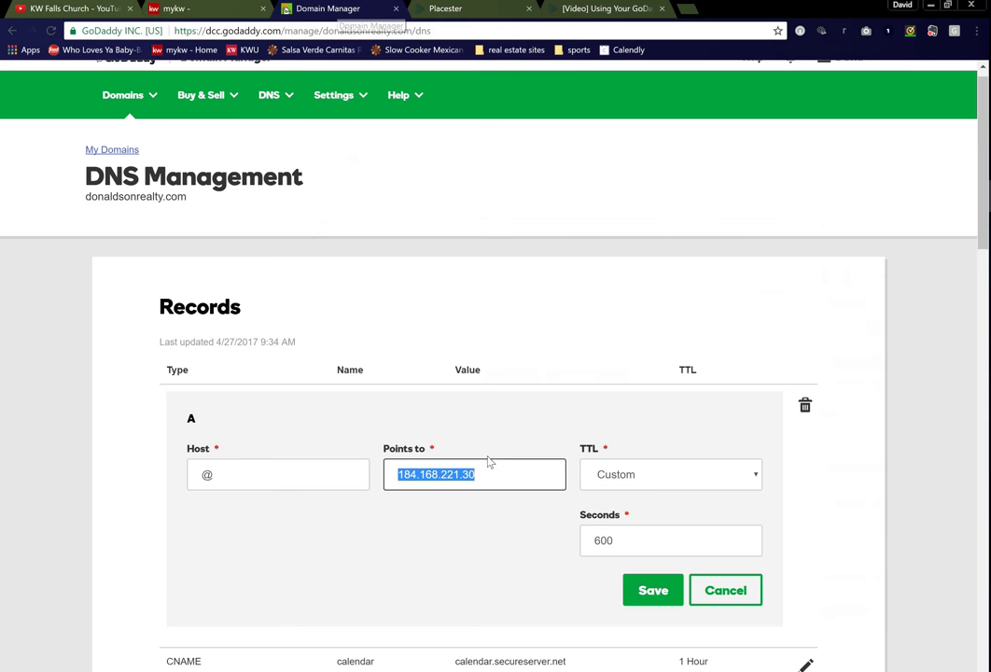
{"action": "key", "text": "BackSpace"}
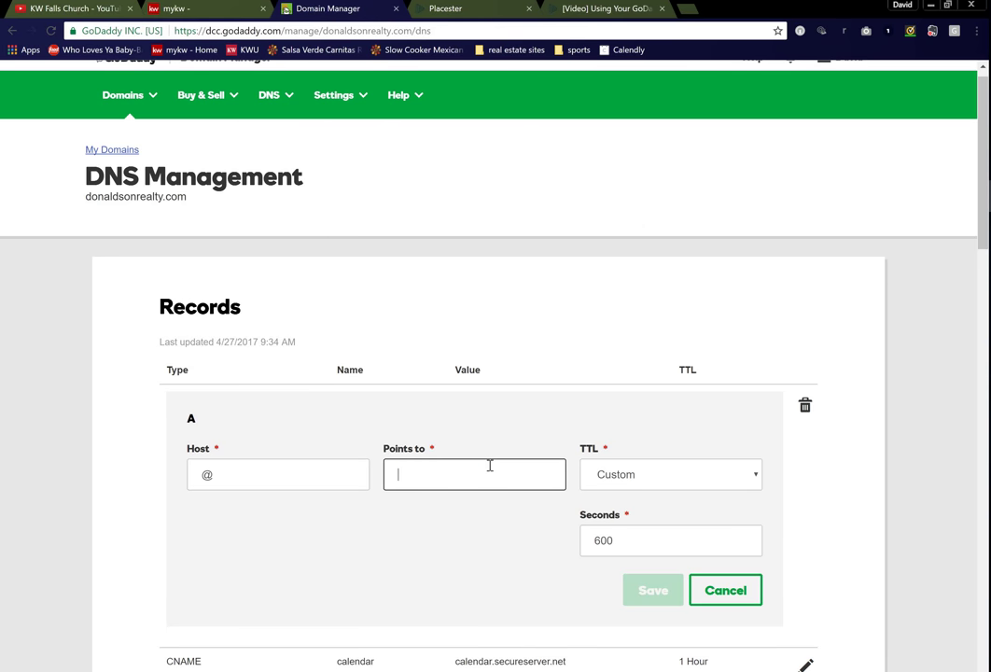
{"action": "key", "text": "ctrl+v"}
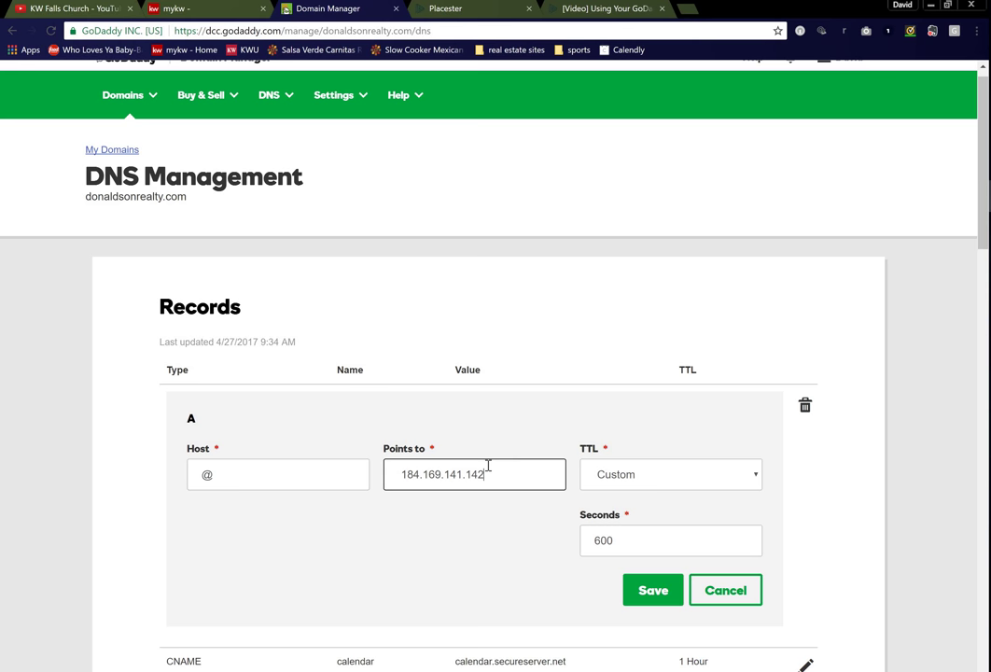
{"action": "left_click", "coordinate": [655, 482]}
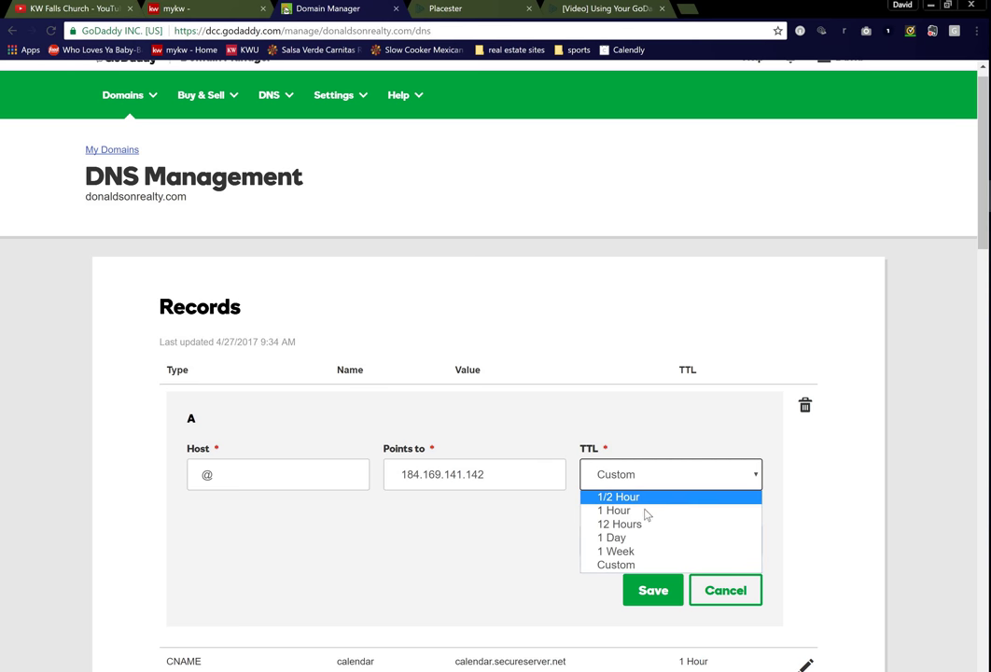
{"action": "left_click", "coordinate": [647, 518]}
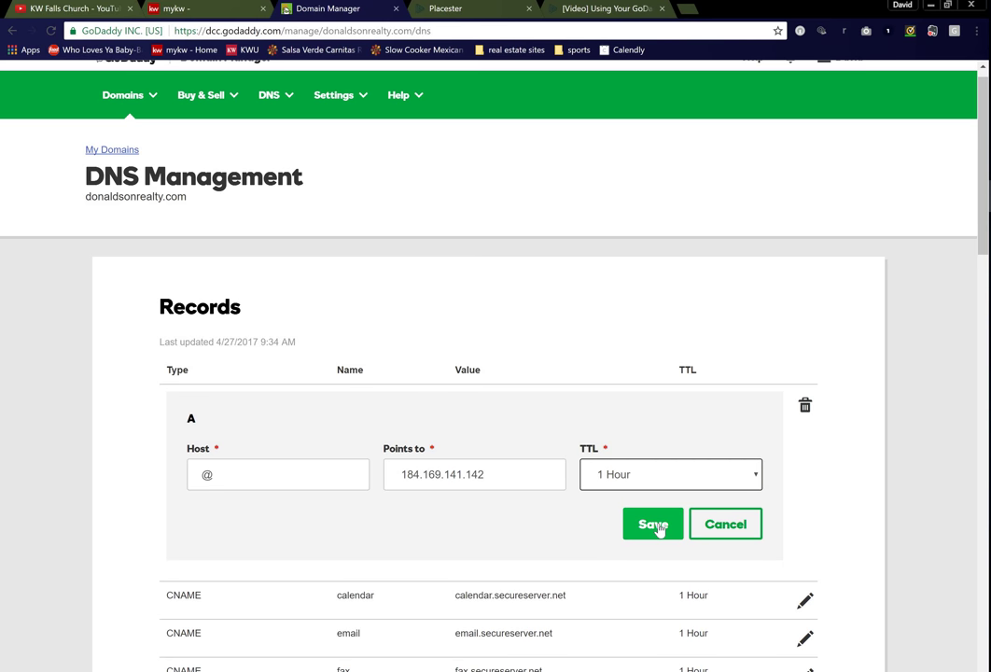
{"action": "left_click", "coordinate": [659, 528]}
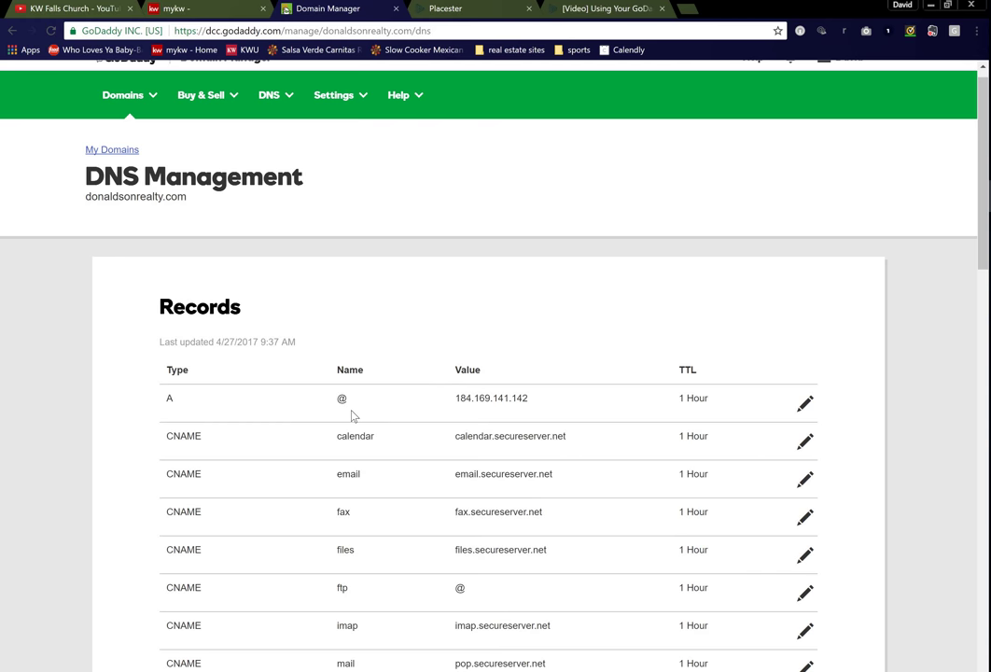
- Open the www CNAME record for editing and clear its old target address
{"action": "scroll", "coordinate": [354, 415], "scroll_direction": "down", "scroll_amount": 2}
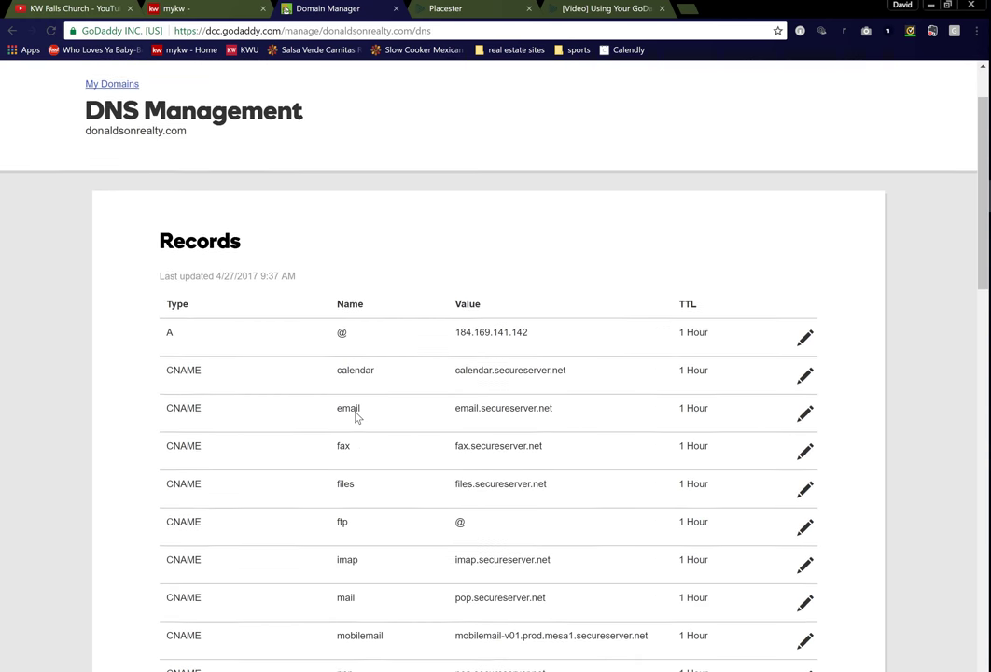
{"action": "scroll", "coordinate": [404, 378], "scroll_direction": "down", "scroll_amount": 3}
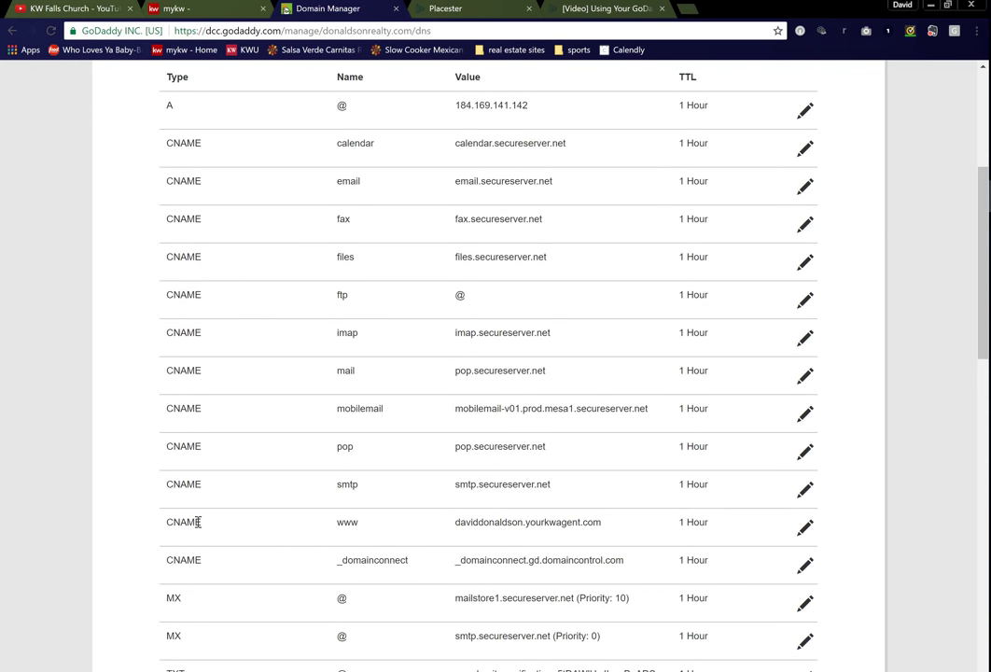
{"action": "left_click", "coordinate": [197, 521]}
{"action": "double_click", "coordinate": [345, 521]}
{"action": "left_click", "coordinate": [804, 528]}
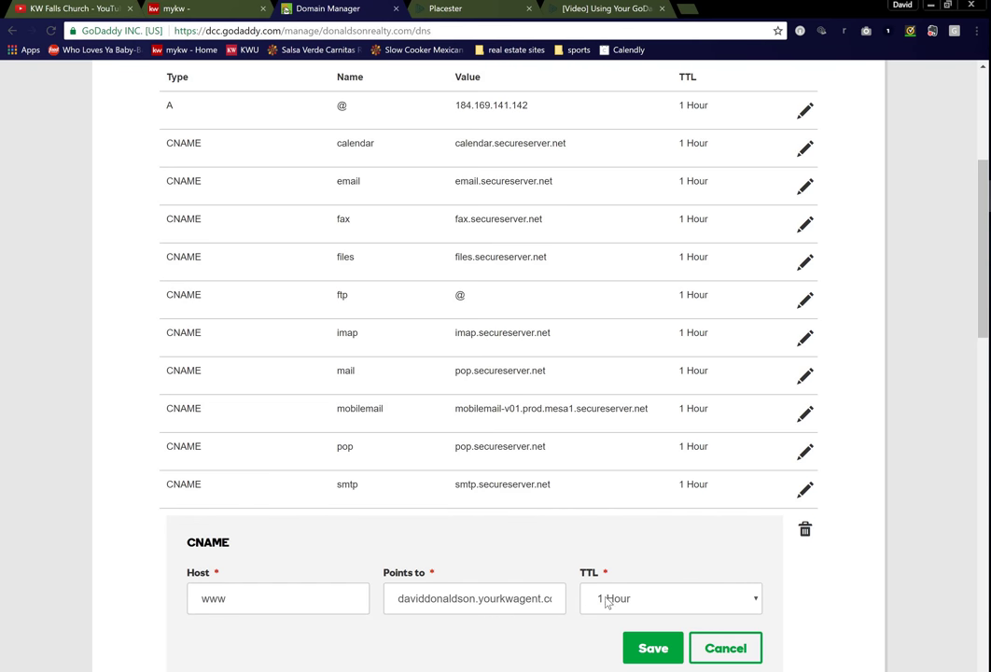
{"action": "left_click", "coordinate": [477, 598]}
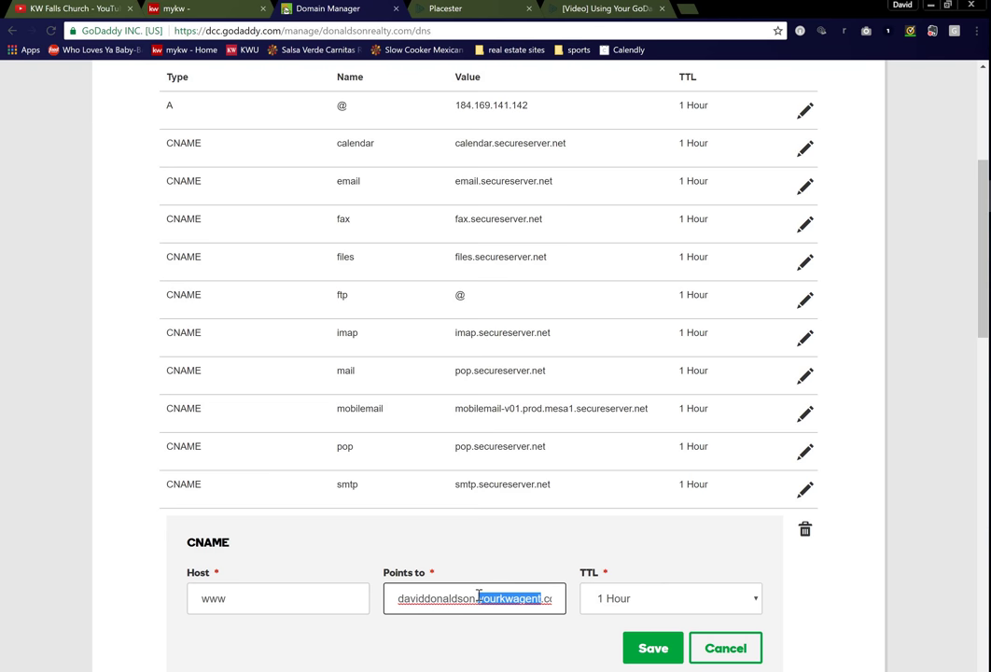
{"action": "triple_click", "coordinate": [478, 598]}
{"action": "key", "text": "BackSpace"}
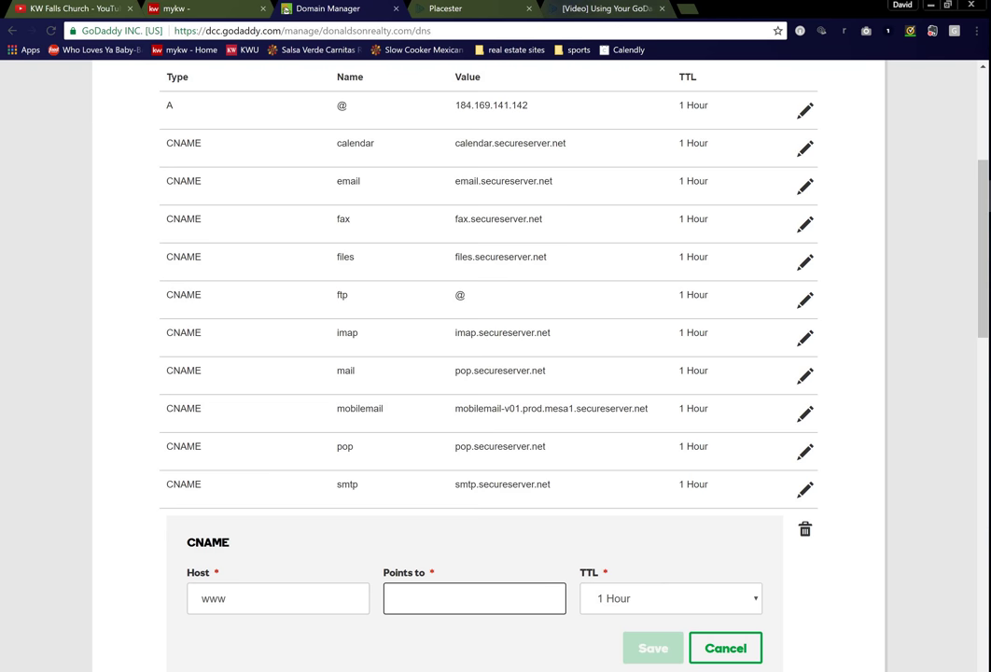
- Copy domains.myrealestateplatform.com from the Placester support article
{"action": "key", "text": "ctrl+Tab"}
{"action": "scroll", "coordinate": [417, 390], "scroll_direction": "down", "scroll_amount": 8}
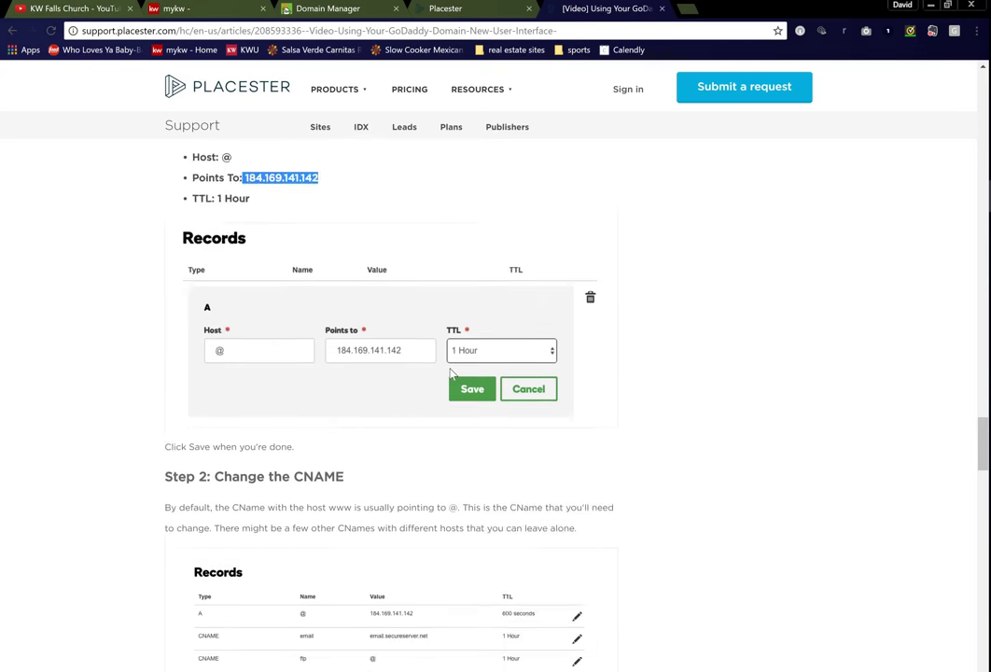
{"action": "scroll", "coordinate": [417, 390], "scroll_direction": "down", "scroll_amount": 1}
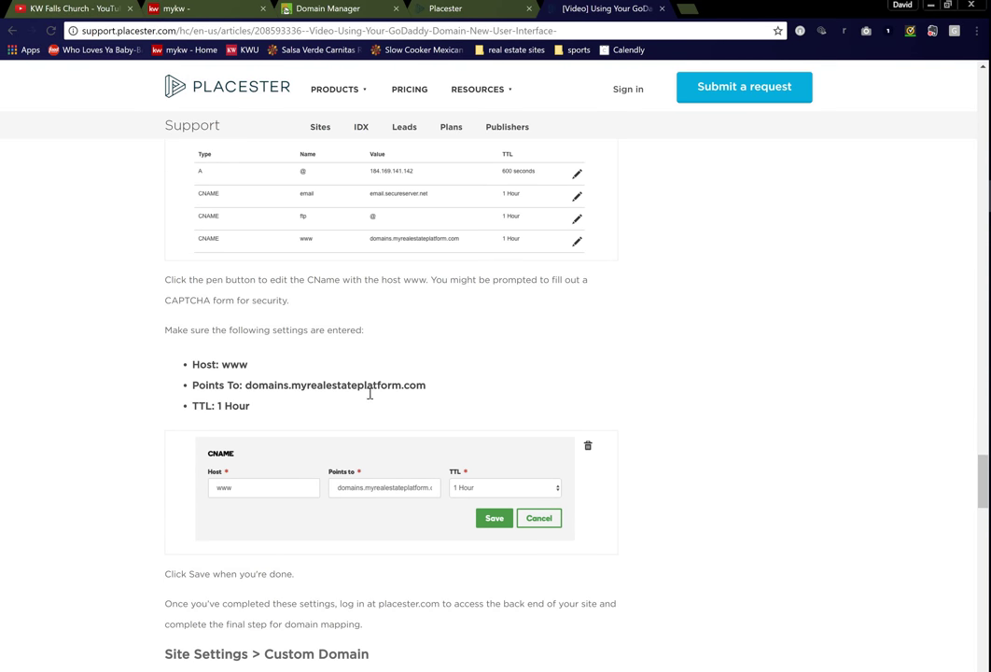
{"action": "left_click_drag", "start_coordinate": [426, 385], "coordinate": [244, 385]}
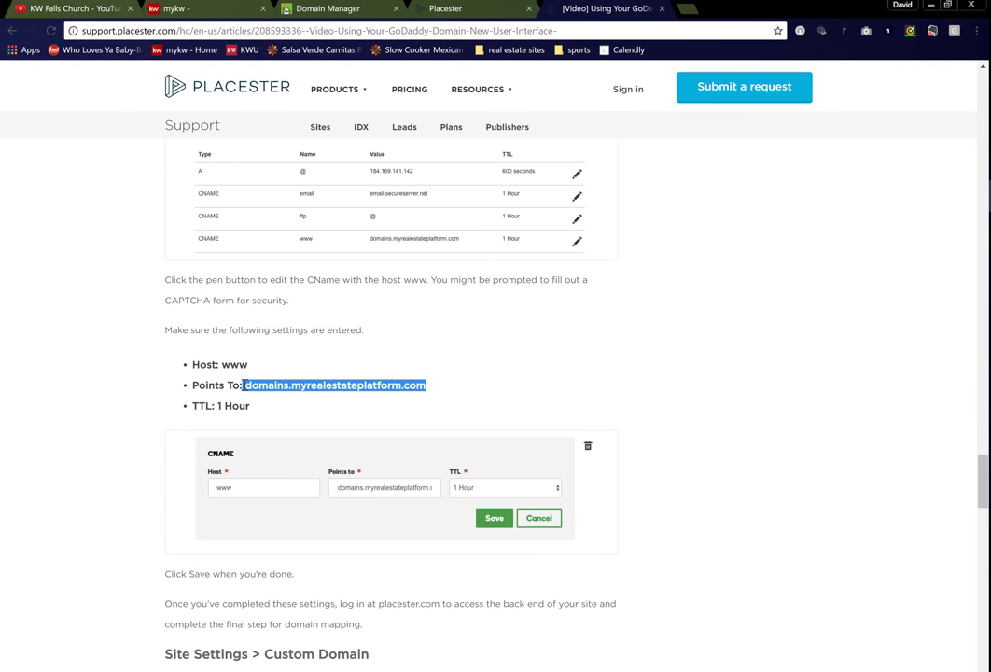
{"action": "right_click", "coordinate": [259, 385]}
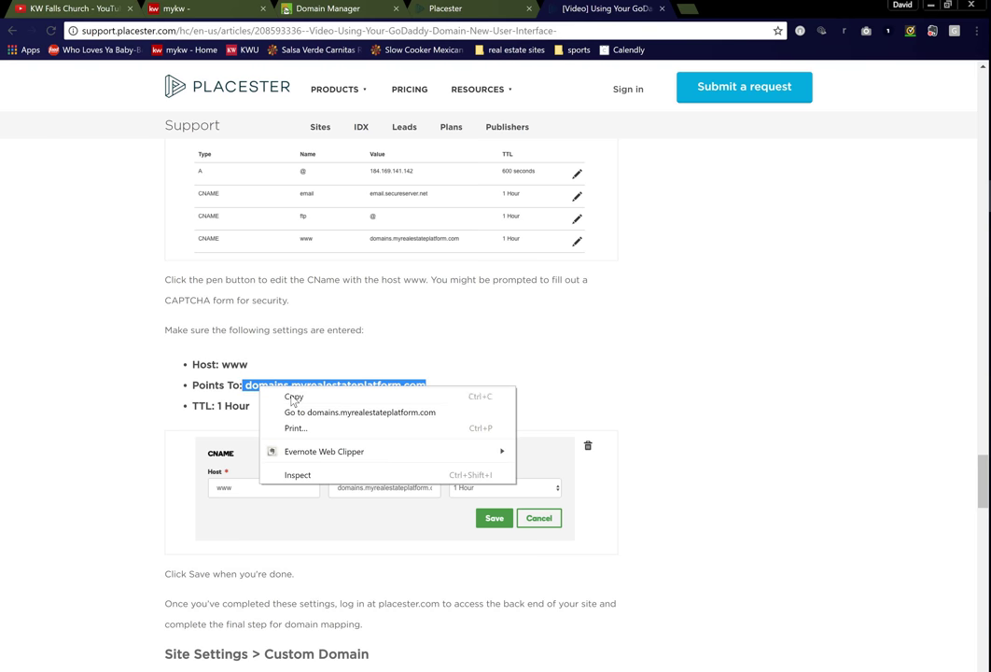
{"action": "left_click", "coordinate": [293, 397]}
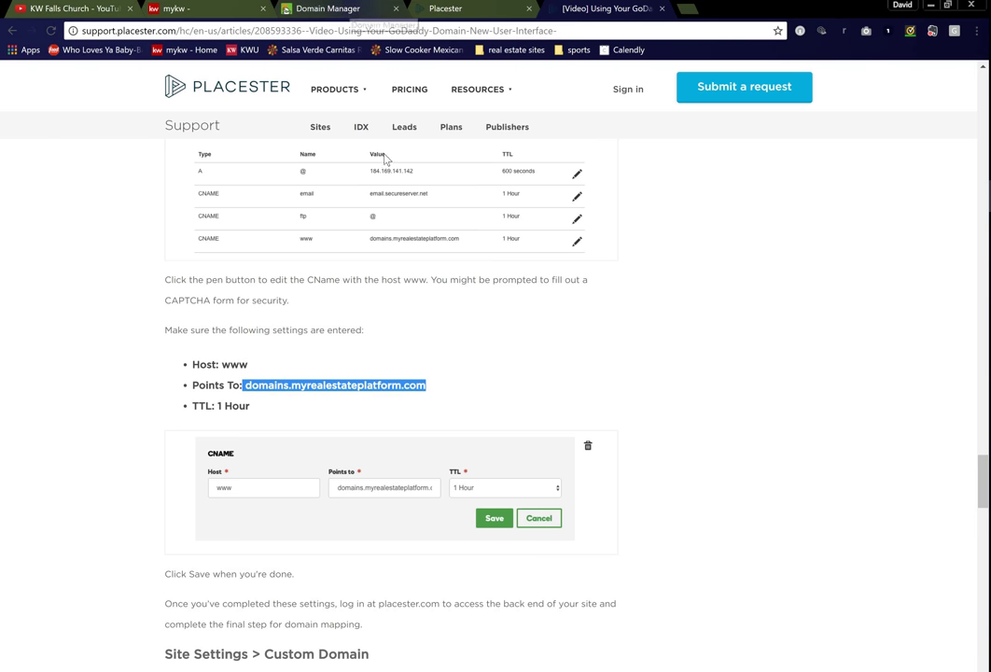
- Paste domains.myrealestateplatform.com as the www CNAME target and save the record
{"action": "left_click", "coordinate": [326, 9]}
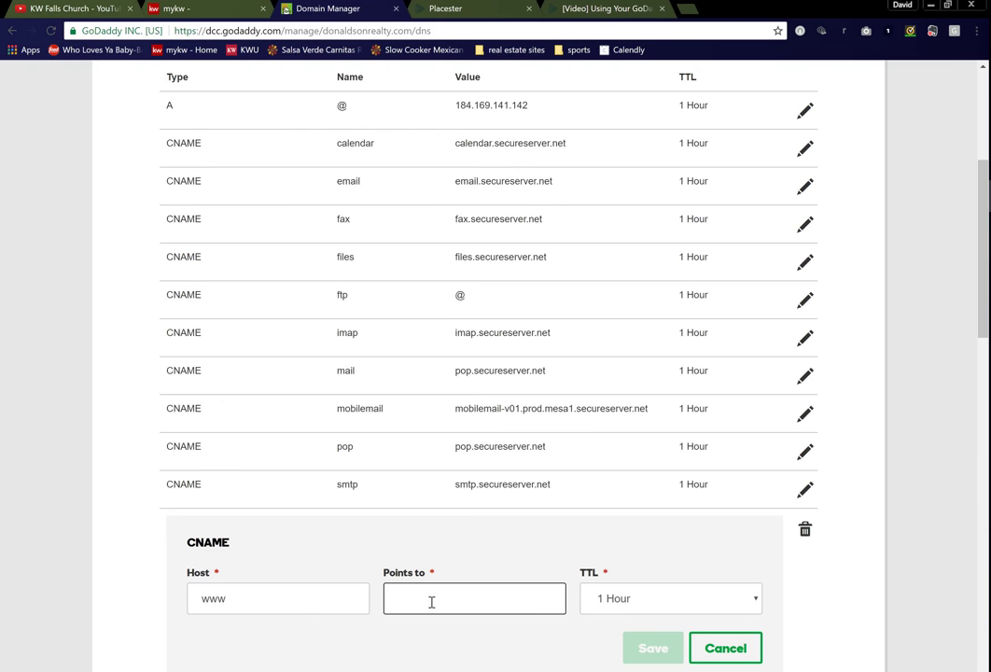
{"action": "key", "text": "ctrl+v"}
{"action": "scroll", "coordinate": [534, 582], "scroll_direction": "down", "scroll_amount": 1}
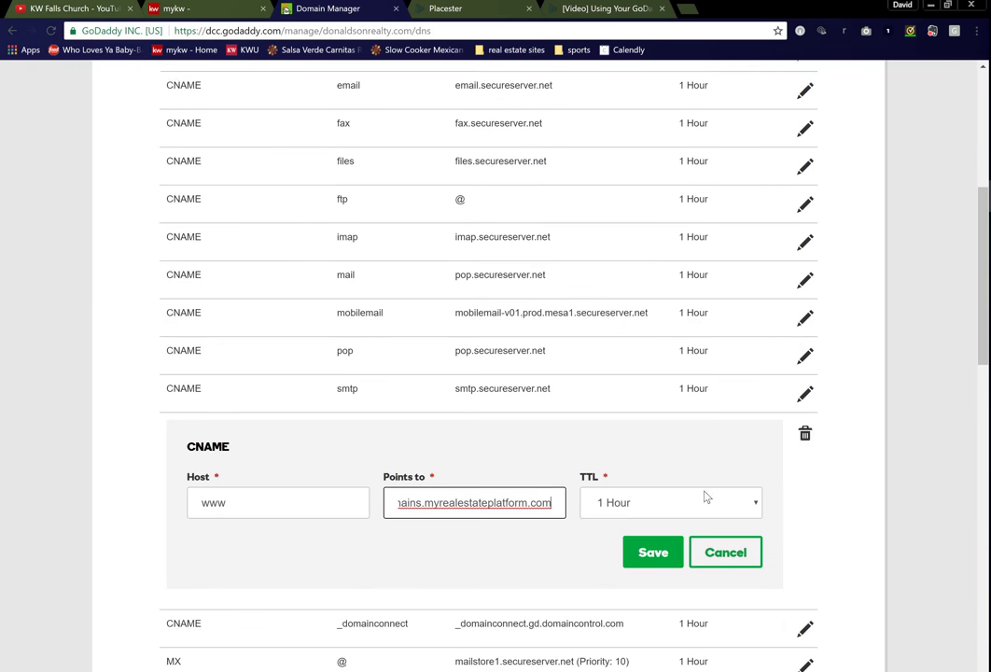
{"action": "left_click", "coordinate": [654, 549]}
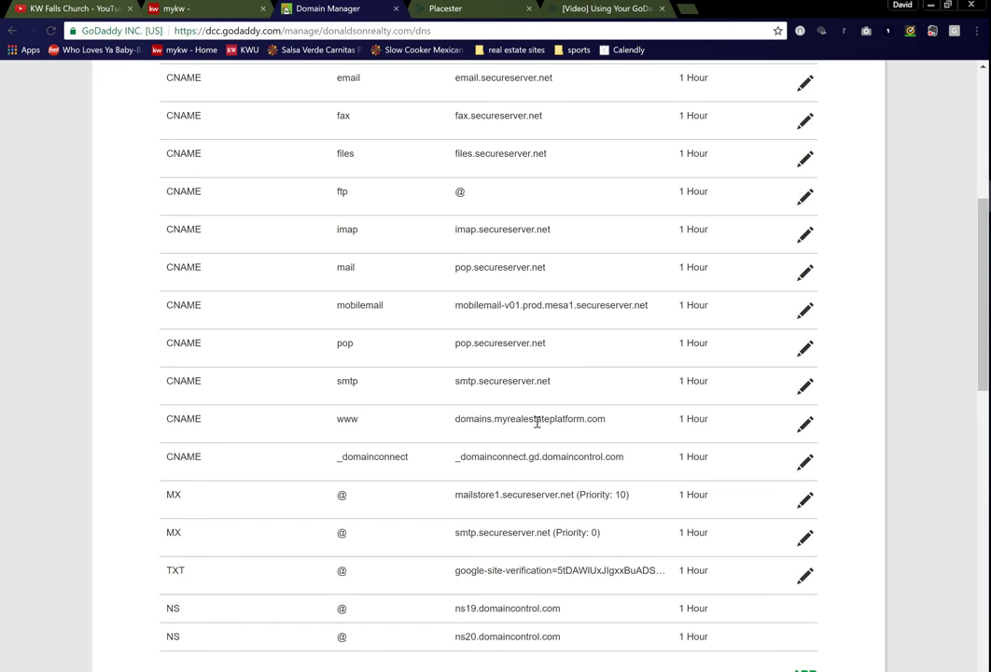
{"action": "scroll", "coordinate": [536, 422], "scroll_direction": "down", "scroll_amount": 4}
{"action": "scroll", "coordinate": [537, 422], "scroll_direction": "up", "scroll_amount": 7}
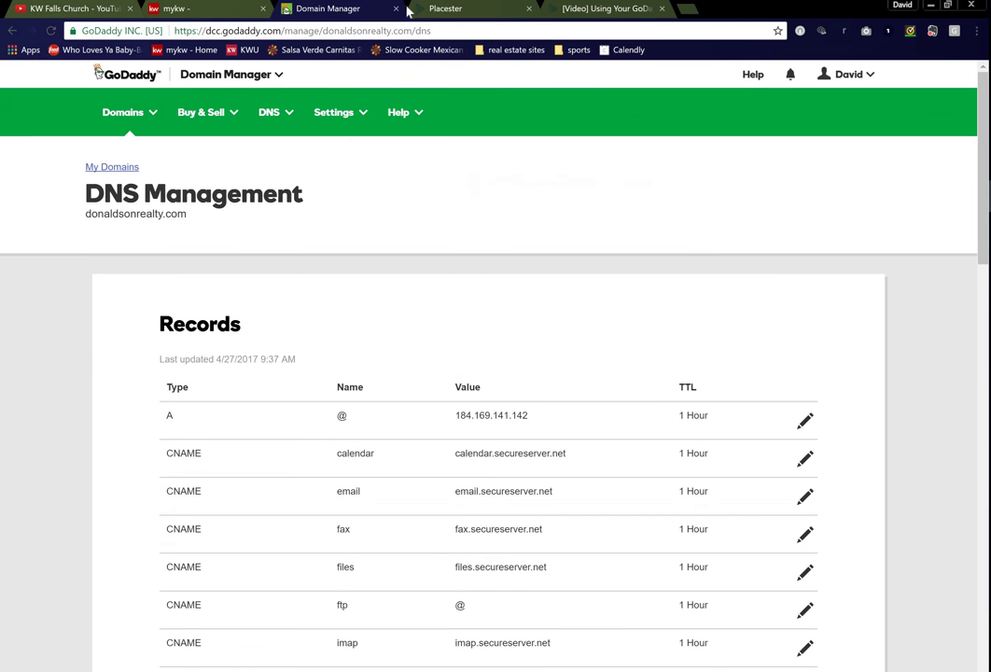
- Scroll the support article to its final step: add the www domain under Site Settings > Custom Domain
{"action": "scroll", "coordinate": [363, 149], "scroll_direction": "down", "scroll_amount": 7}
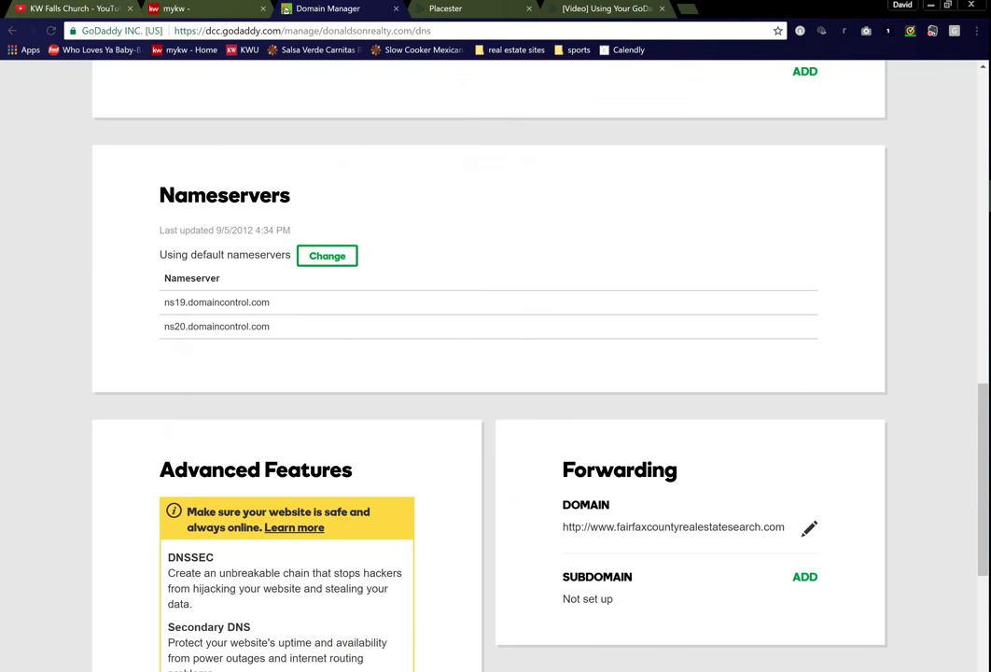
{"action": "left_click", "coordinate": [566, 12]}
{"action": "scroll", "coordinate": [596, 215], "scroll_direction": "down", "scroll_amount": 4}
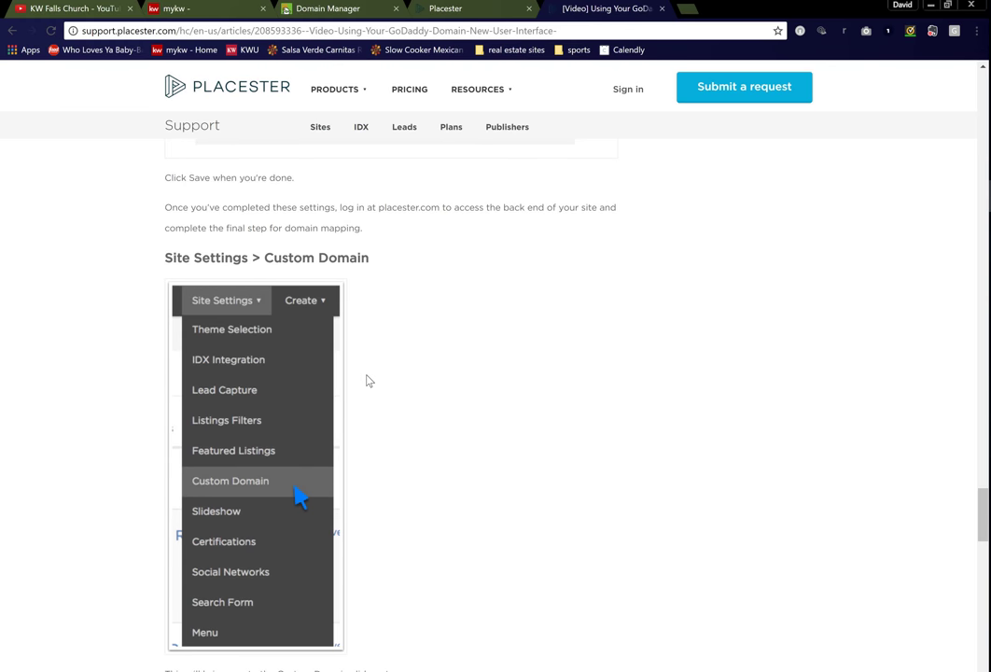
{"action": "left_click", "coordinate": [369, 379]}
{"action": "left_click", "coordinate": [369, 380]}
{"action": "scroll", "coordinate": [368, 379], "scroll_direction": "down", "scroll_amount": 5}
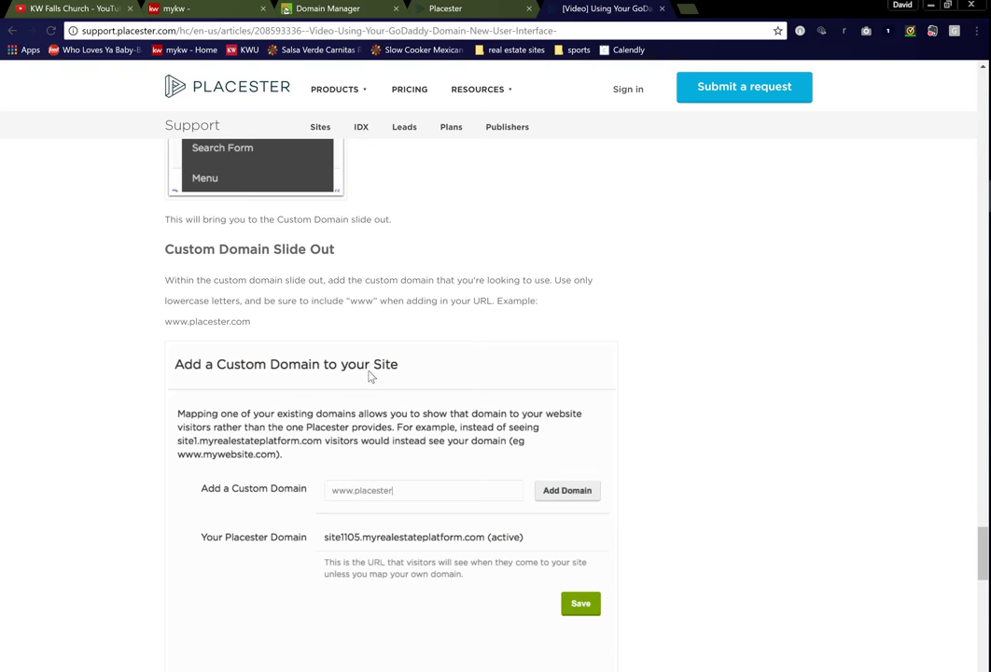
{"action": "scroll", "coordinate": [369, 375], "scroll_direction": "down", "scroll_amount": 2}
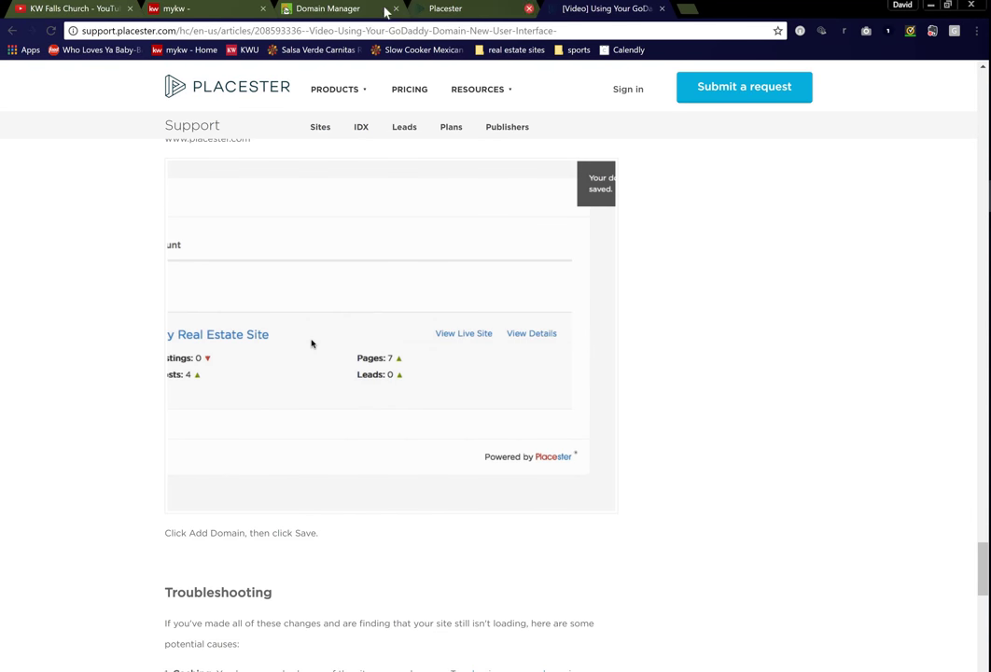
{"action": "left_click", "coordinate": [452, 10]}
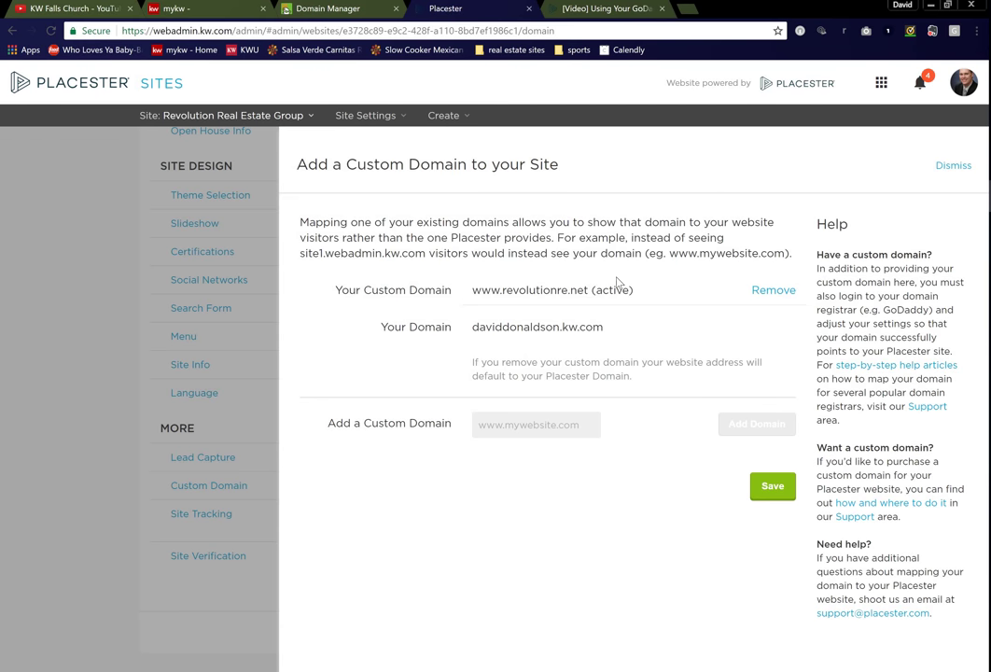
{"action": "triple_click", "coordinate": [530, 428]}
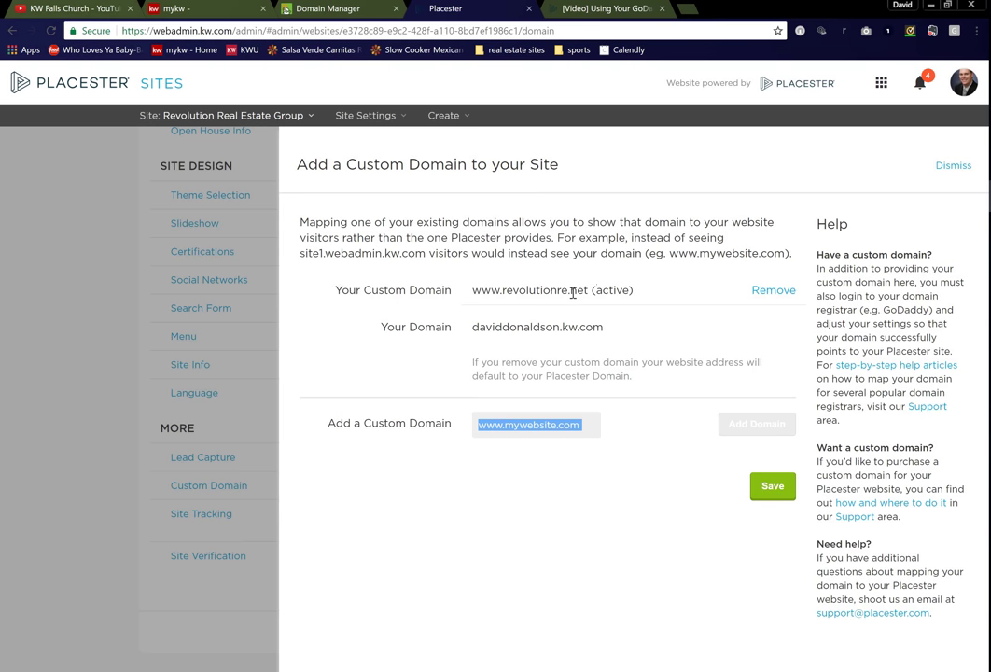
{"action": "left_click", "coordinate": [602, 10]}
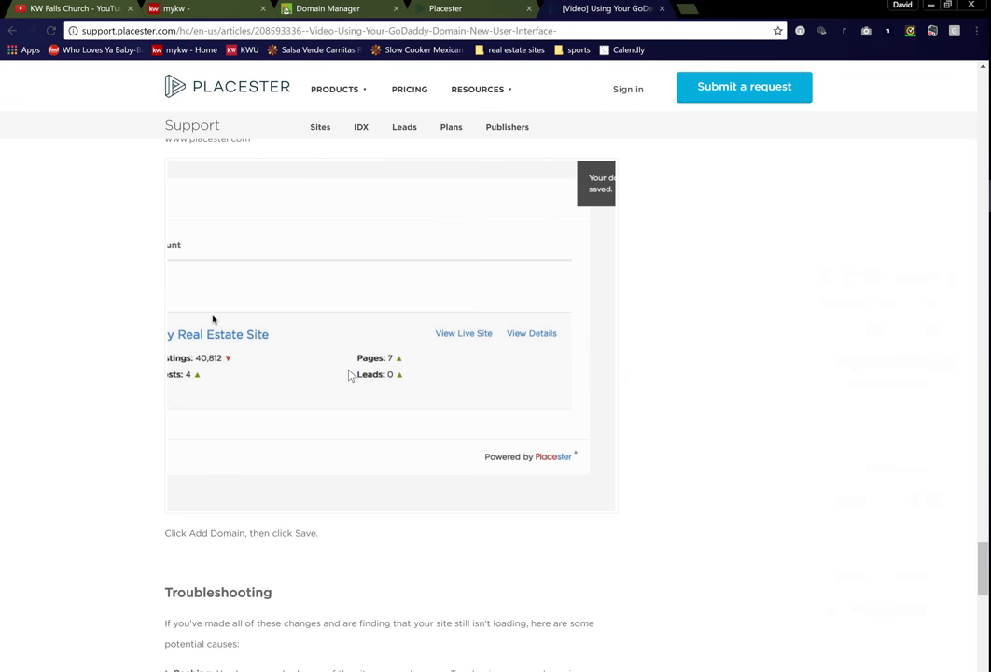
{"action": "scroll", "coordinate": [350, 376], "scroll_direction": "down", "scroll_amount": 3}
{"action": "scroll", "coordinate": [398, 224], "scroll_direction": "down", "scroll_amount": 3}
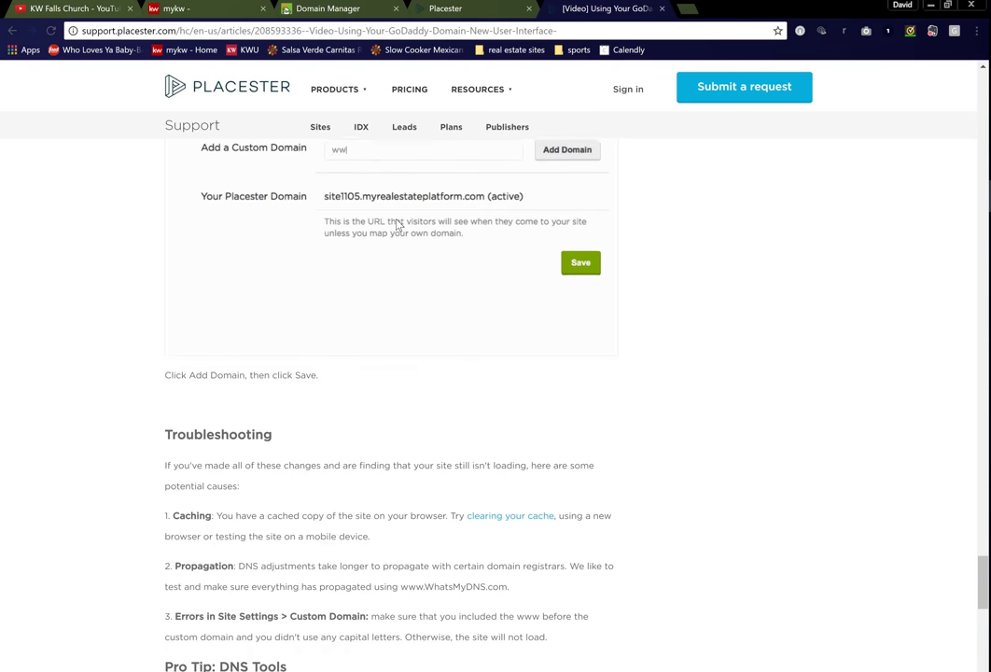
{"action": "left_click", "coordinate": [484, 10]}
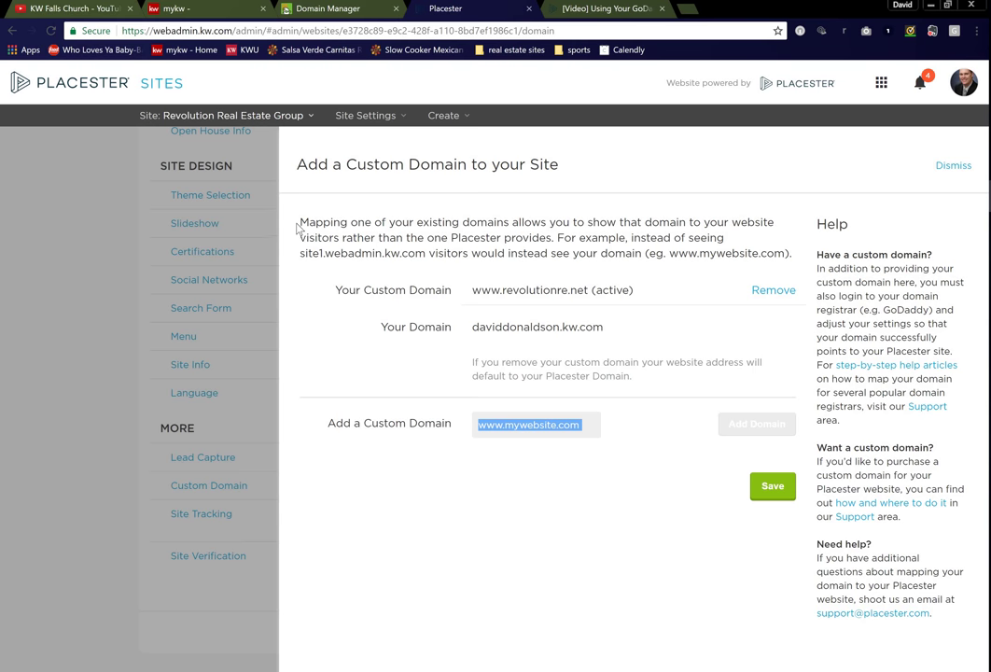
{"action": "left_click", "coordinate": [954, 165]}
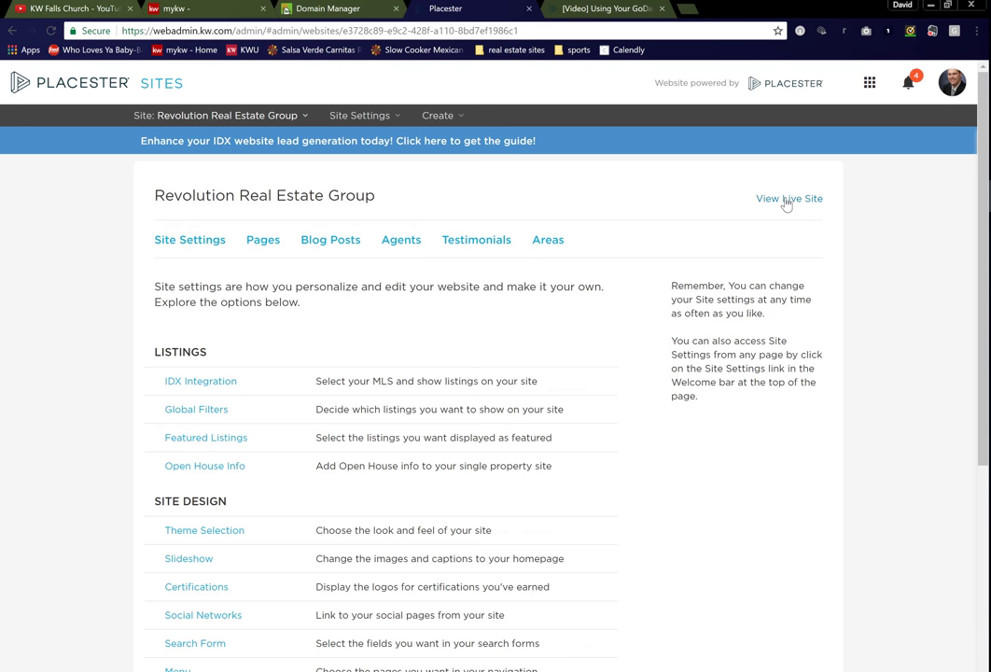
{"action": "left_click", "coordinate": [786, 200]}
{"action": "left_click", "coordinate": [786, 200]}
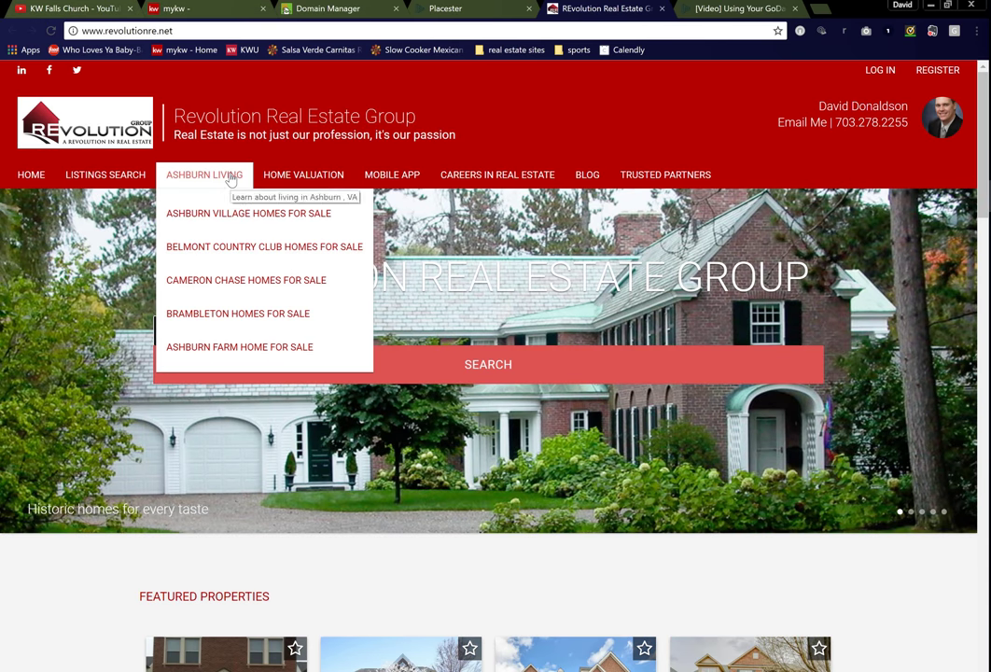
{"action": "left_click", "coordinate": [228, 173]}
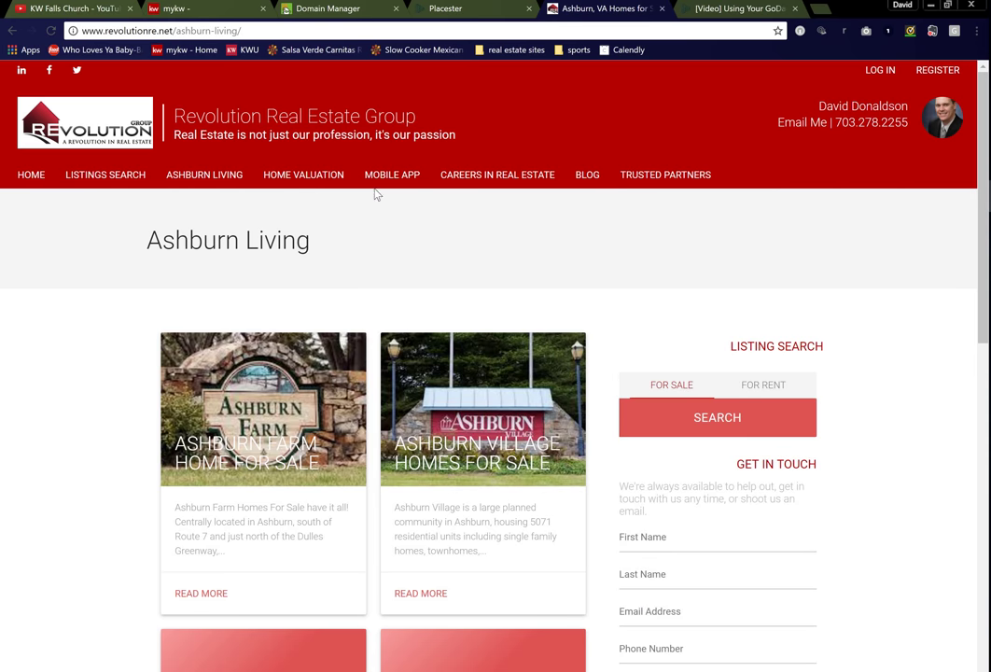
{"action": "left_click", "coordinate": [383, 179]}
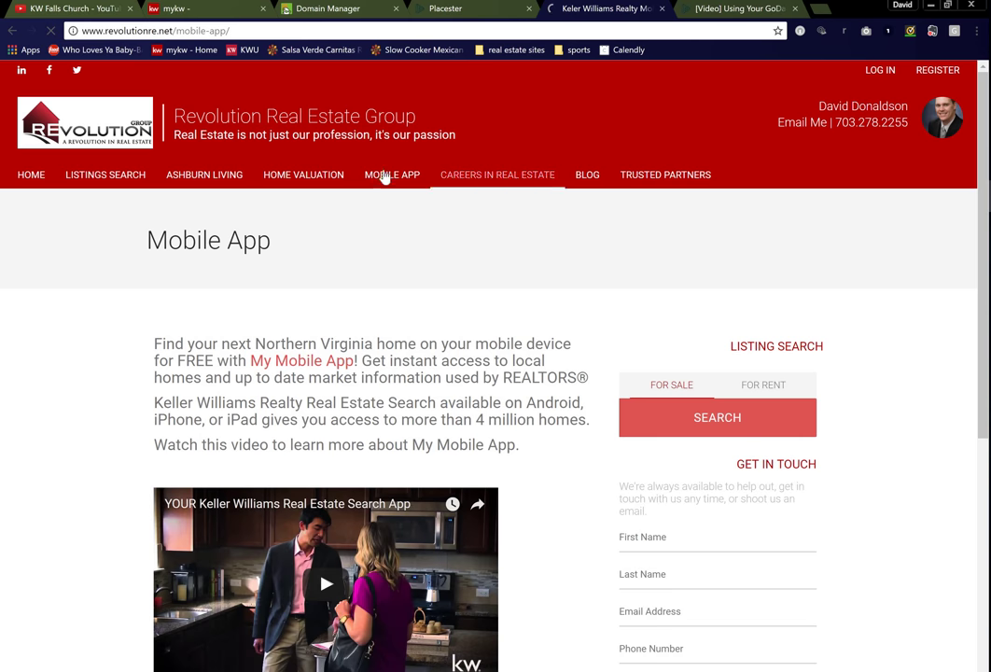
{"action": "left_click", "coordinate": [400, 177]}
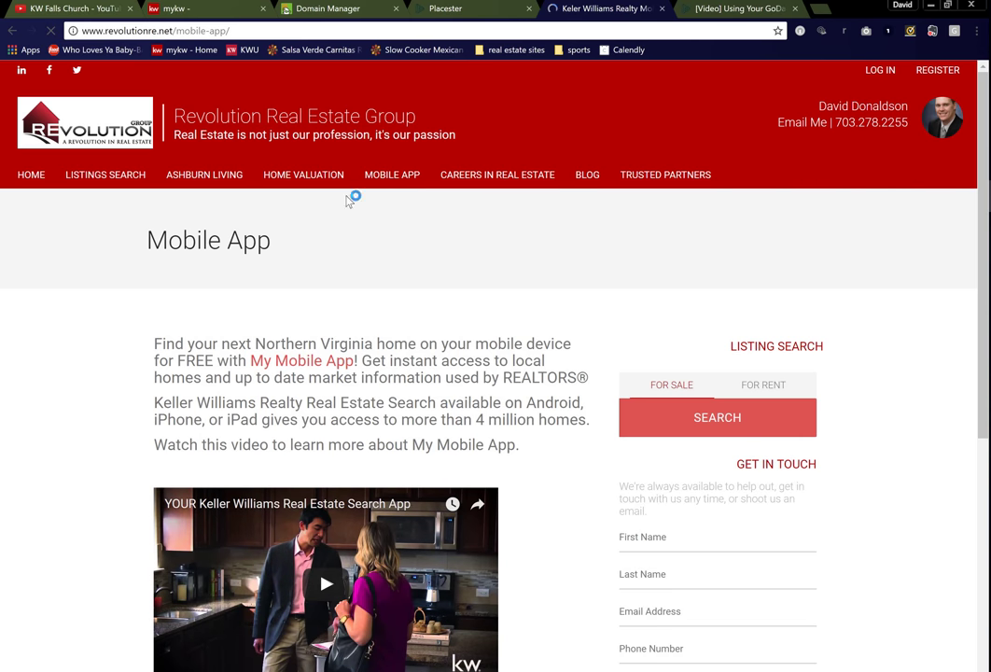
{"action": "left_click", "coordinate": [587, 176]}
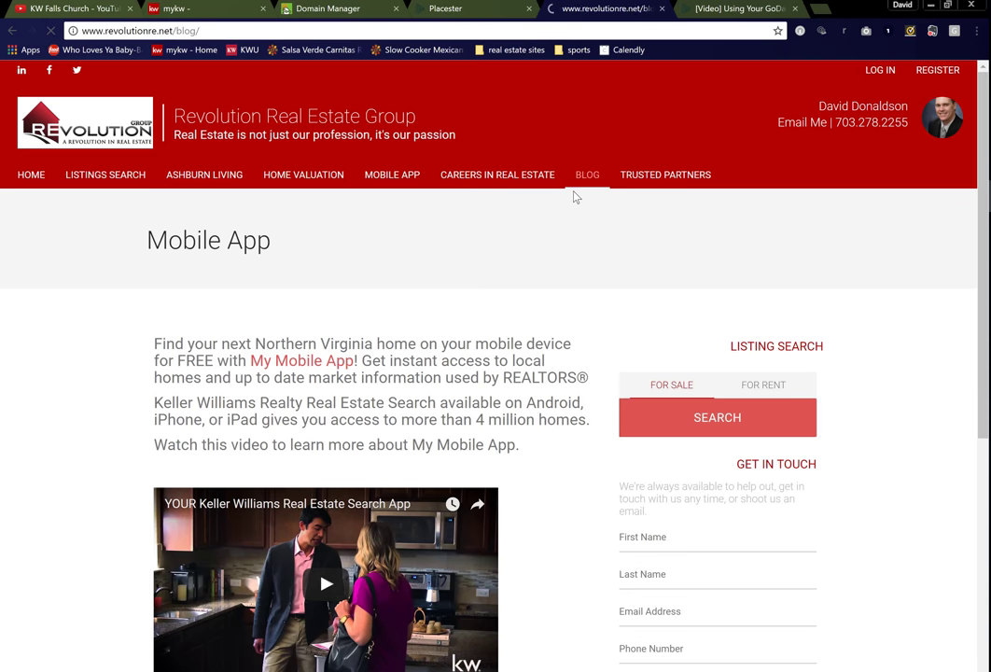
{"action": "scroll", "coordinate": [479, 364], "scroll_direction": "down", "scroll_amount": 3}
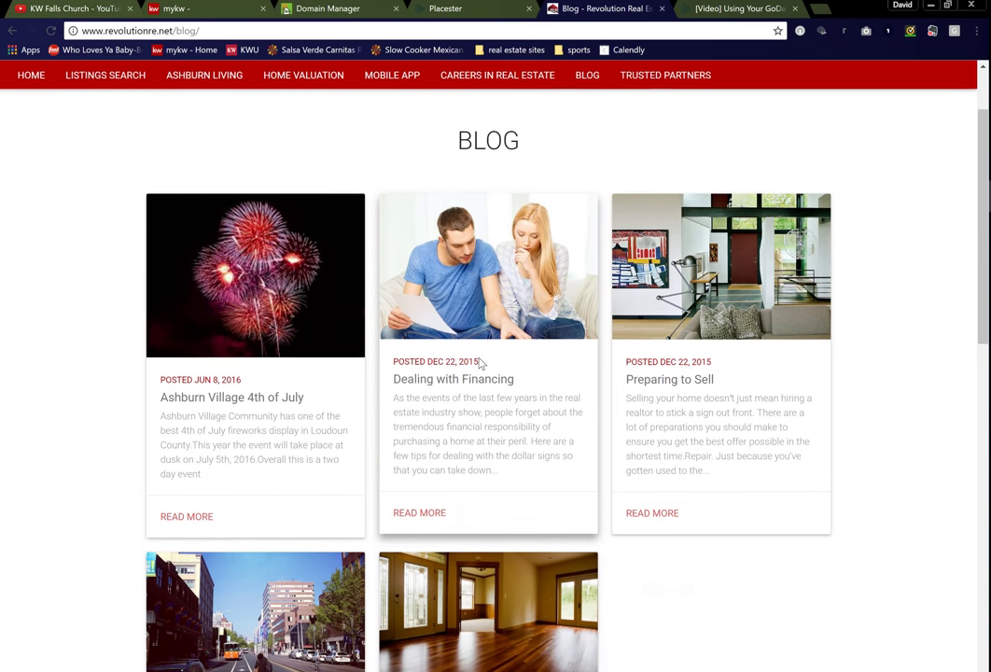